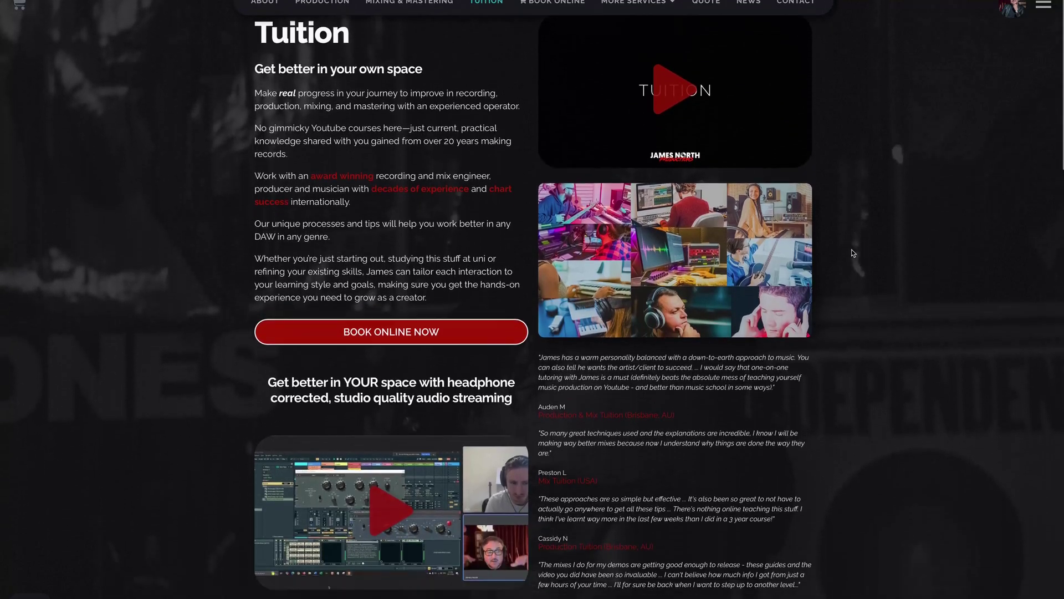
# Scroll the Tuition page past the testimonials and 'Our tuition can help with...' to the 'Get better sooner' footer
pyautogui.scroll(-5, 853, 253)
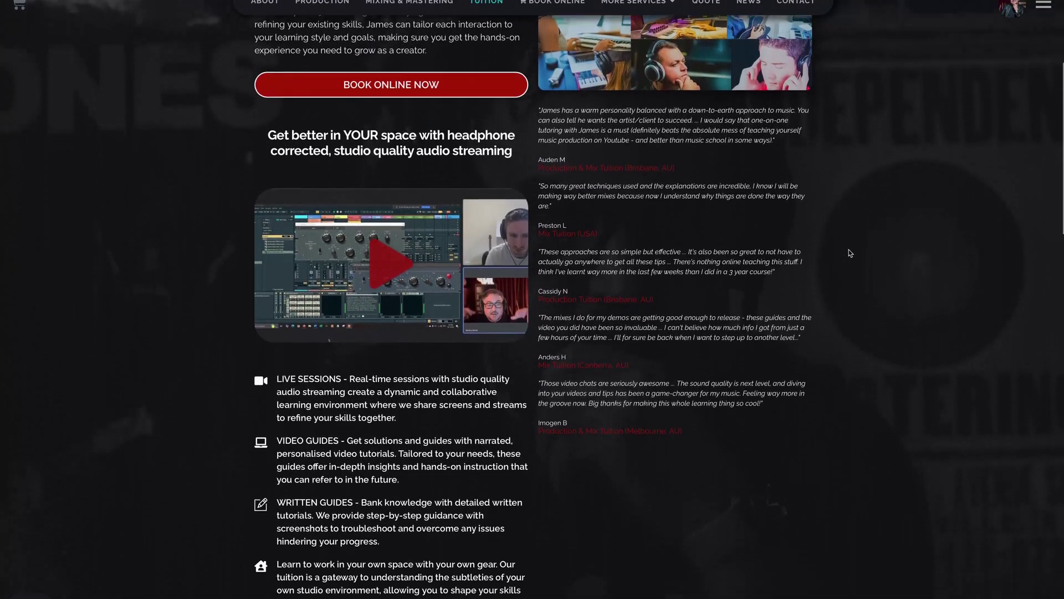
pyautogui.scroll(-11, 851, 253)
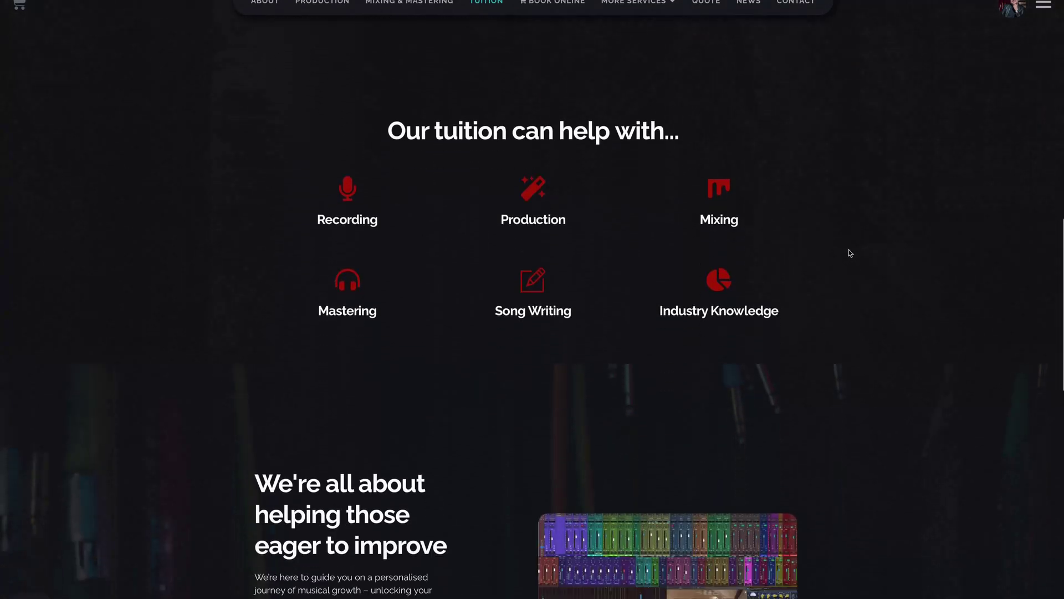
pyautogui.scroll(-11, 851, 253)
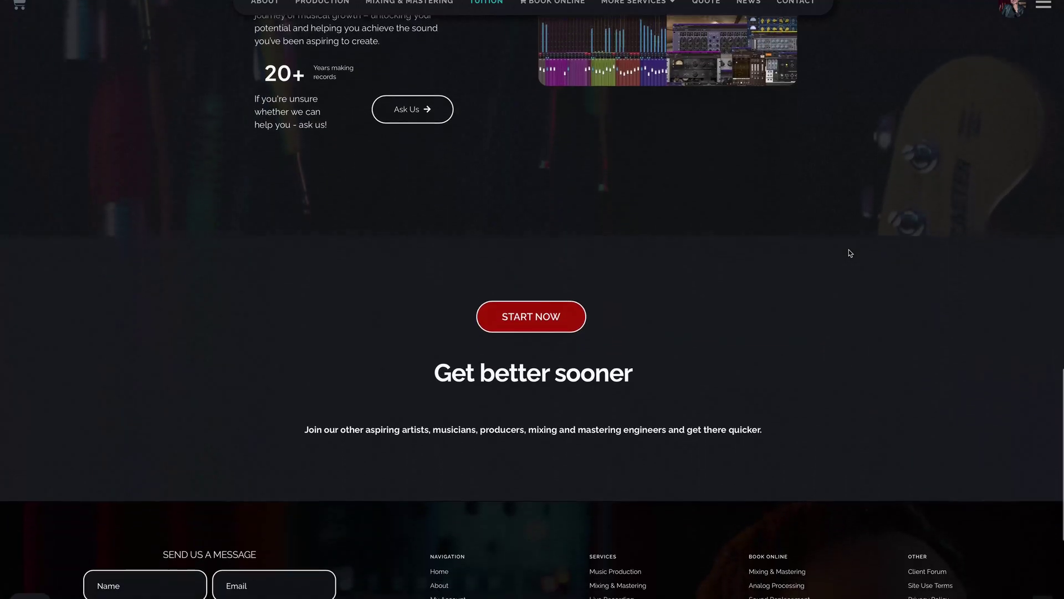
pyautogui.scroll(-6, 850, 253)
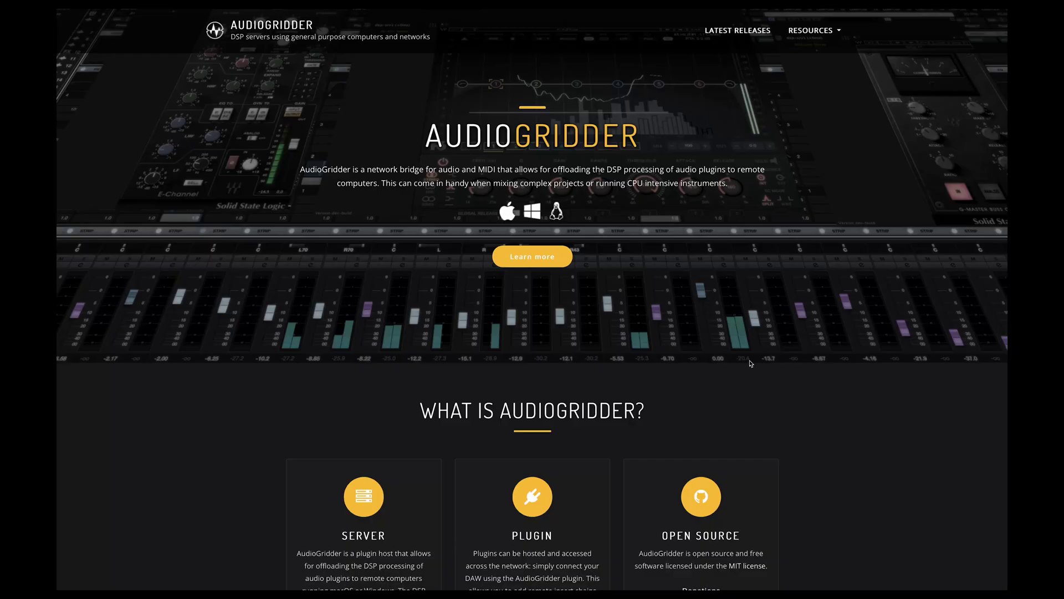
# Scroll through What is AudioGridder, Highlights and Latest Releases, then back up to the top
pyautogui.scroll(-2, 752, 364)
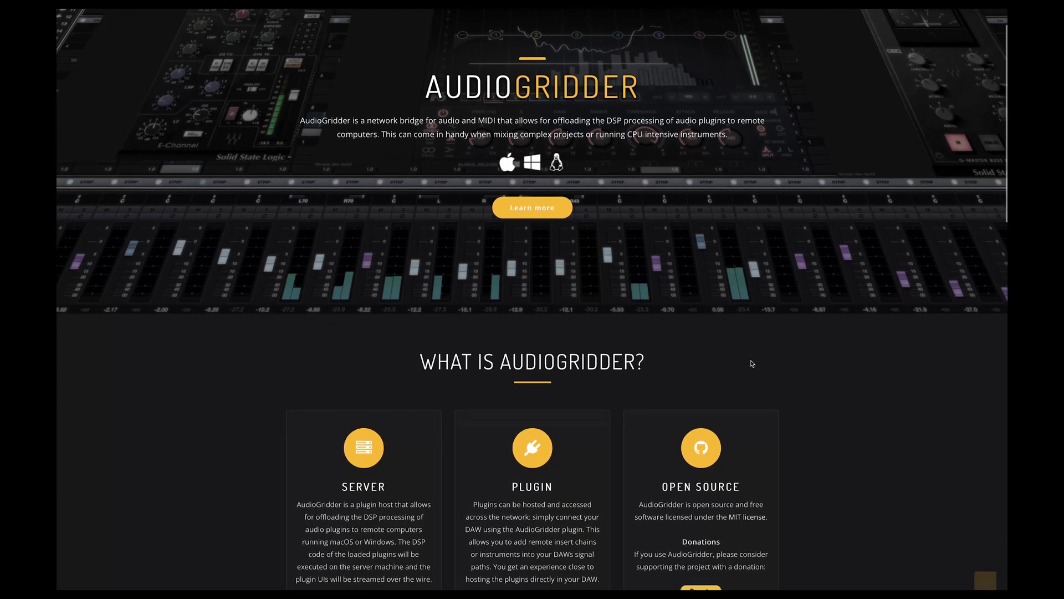
pyautogui.scroll(-2, 826, 363)
pyautogui.scroll(-3, 826, 363)
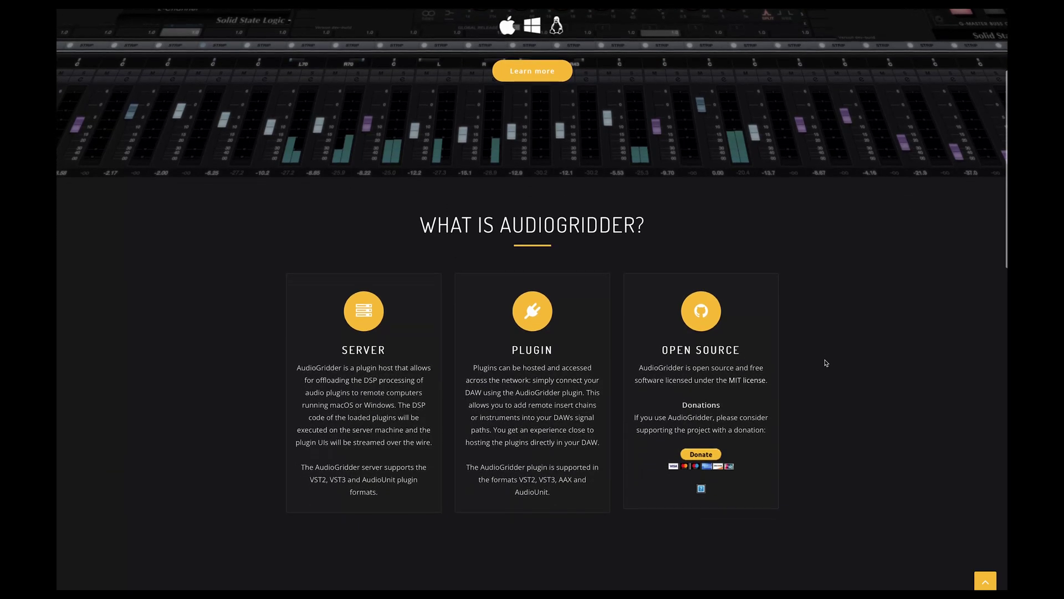
pyautogui.scroll(-4, 826, 363)
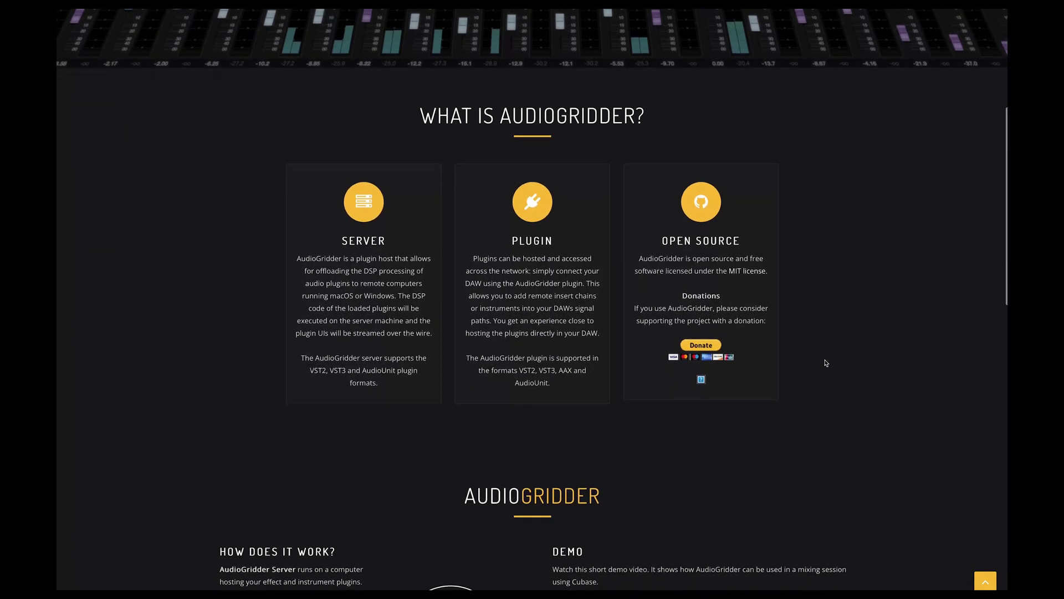
pyautogui.scroll(-4, 826, 363)
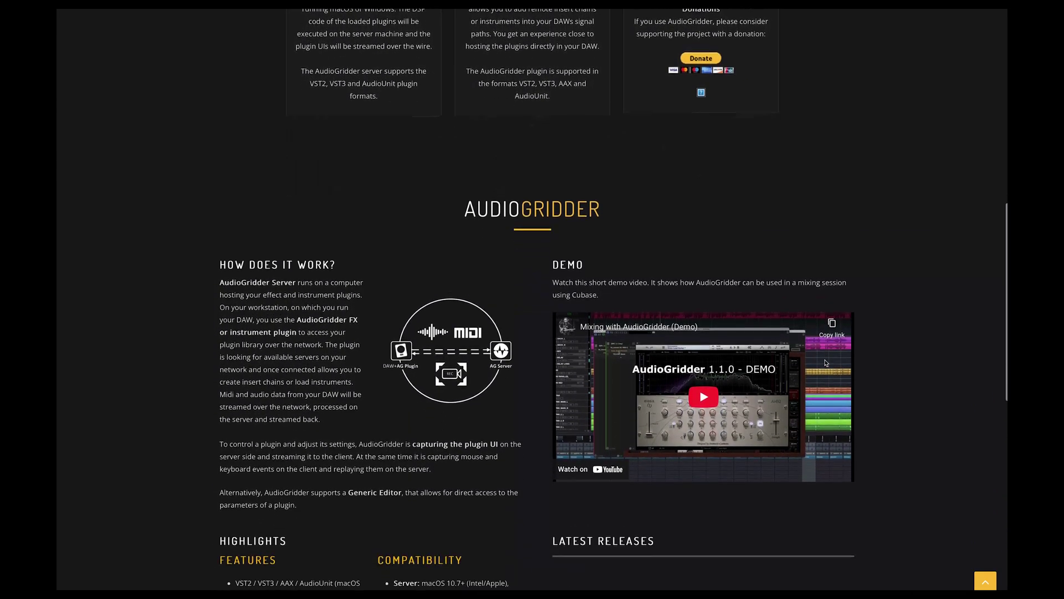
pyautogui.scroll(-4, 826, 363)
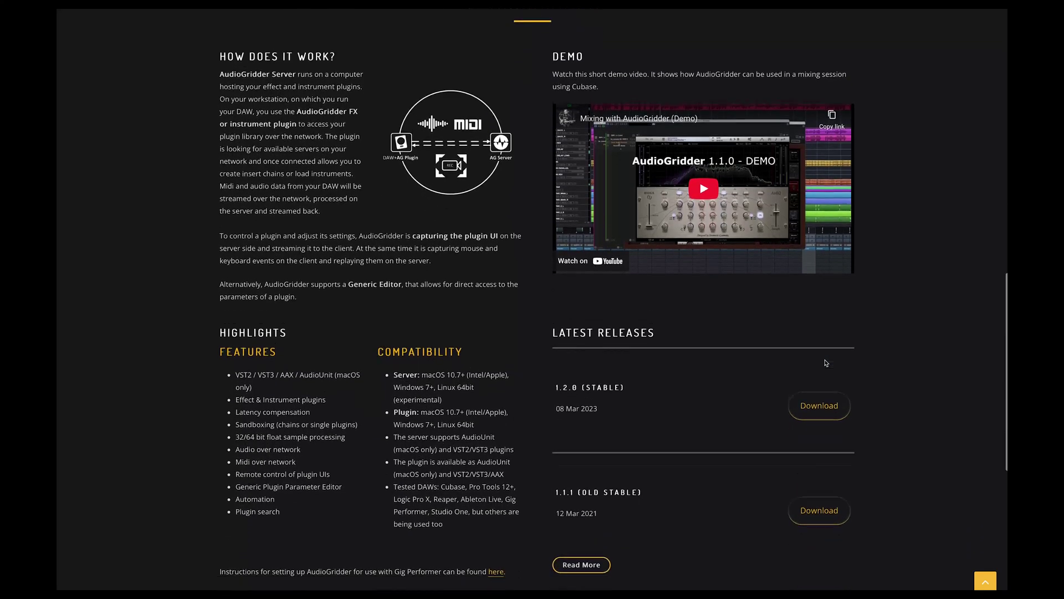
pyautogui.scroll(-4, 826, 363)
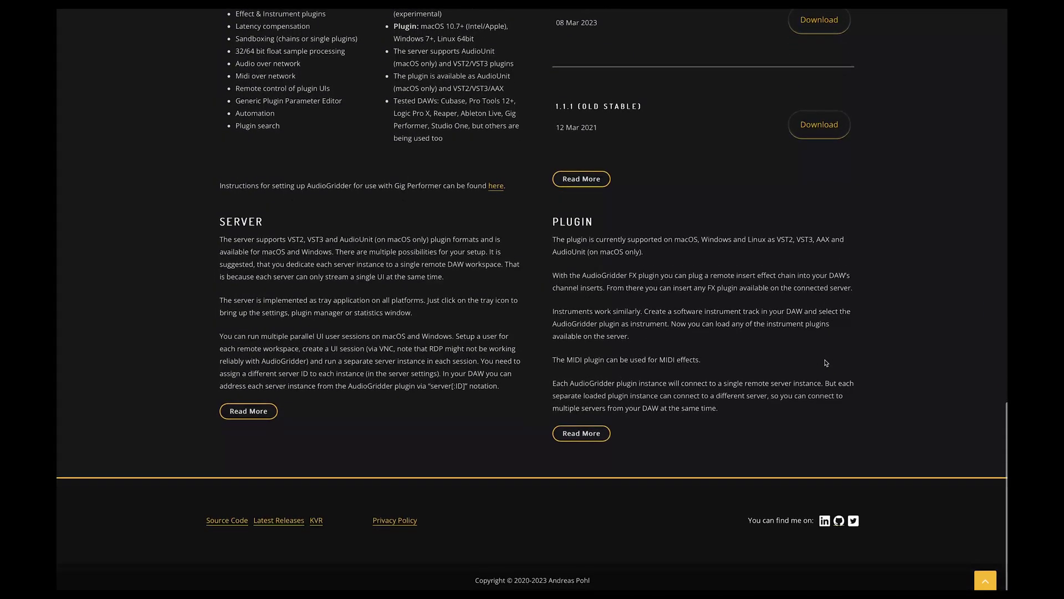
pyautogui.scroll(8, 826, 363)
pyautogui.scroll(10, 826, 363)
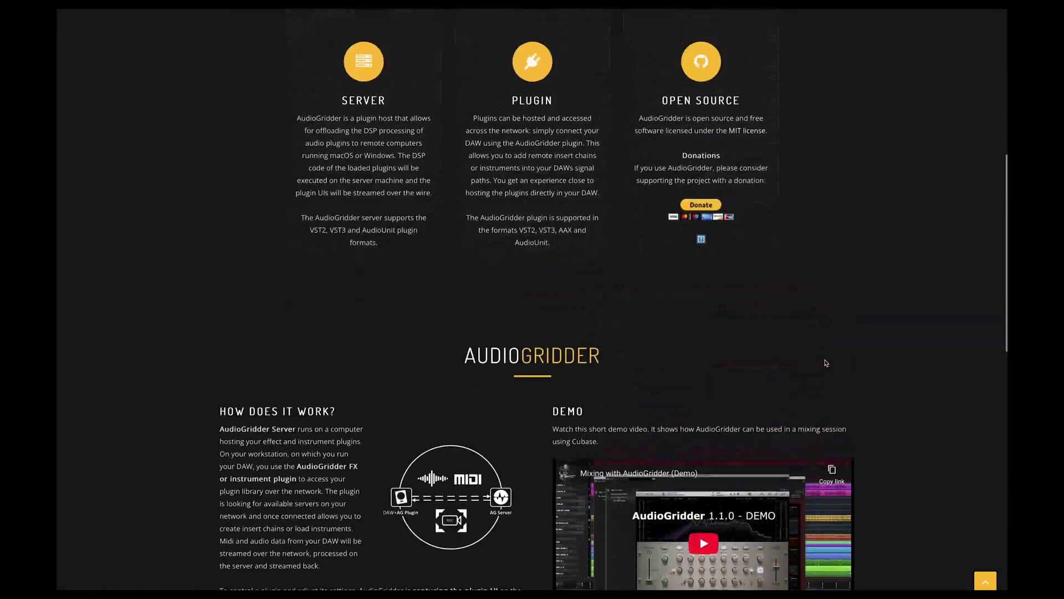
pyautogui.scroll(2, 825, 363)
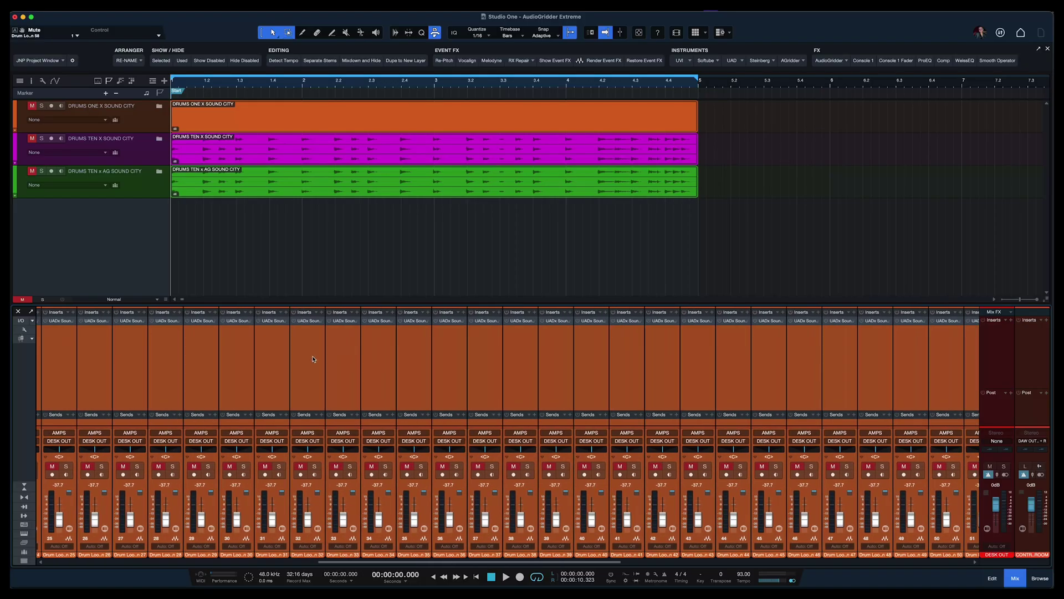
pyautogui.hscroll(10, 313, 359)
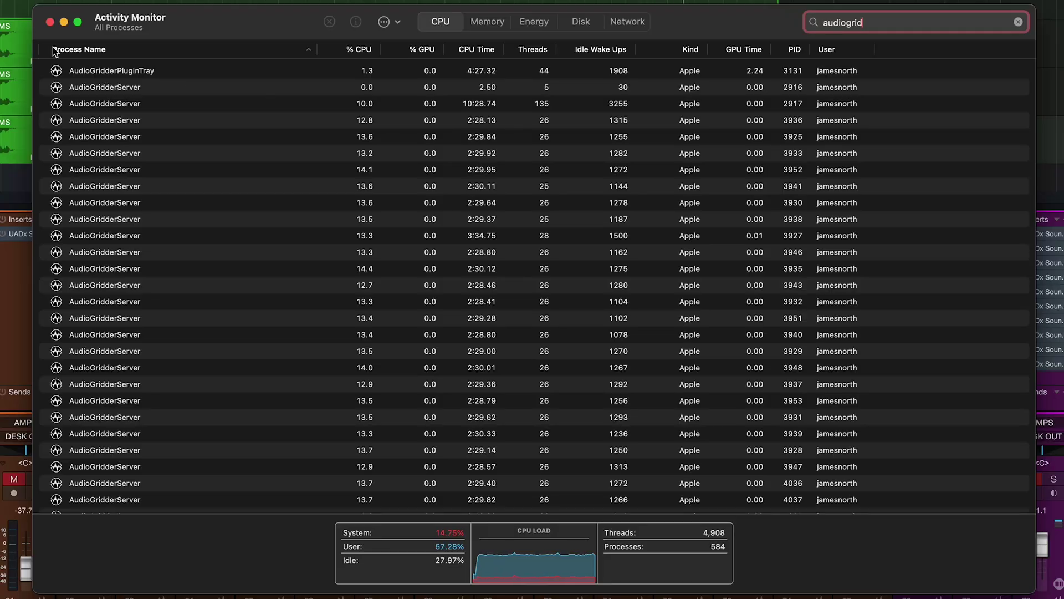
# Re-sort the list by Process Name and scan the AudioGridderServer processes at about 13% CPU each
pyautogui.click(109, 48)
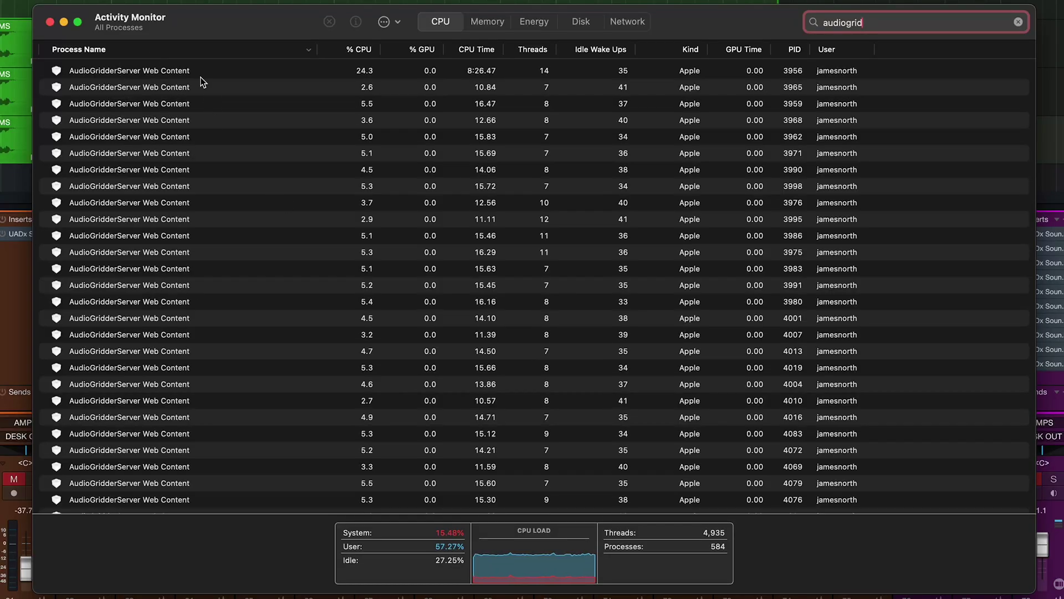
pyautogui.click(191, 50)
pyautogui.scroll(-5, 164, 241)
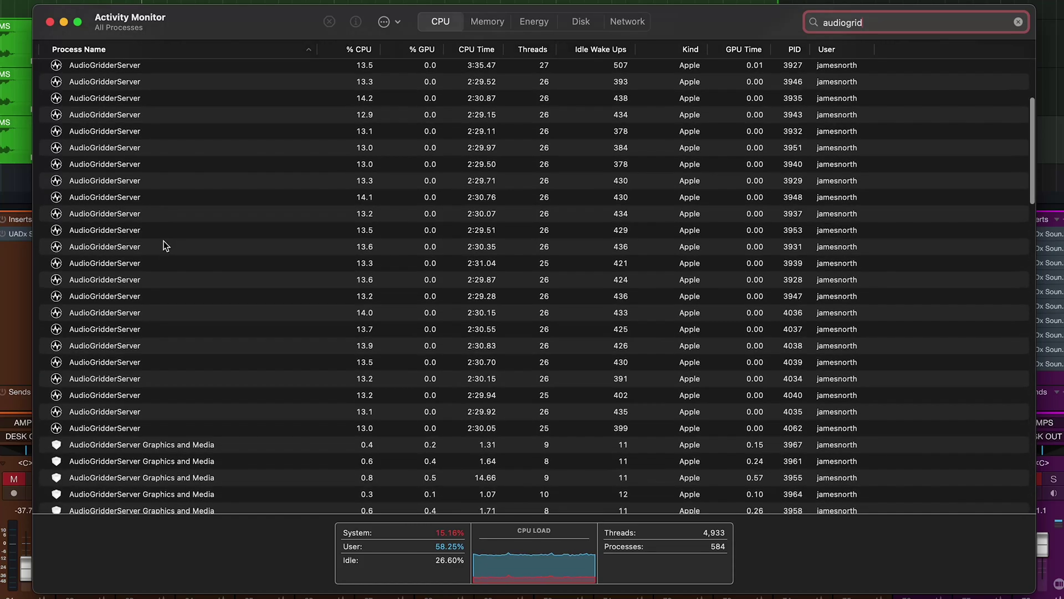
pyautogui.scroll(5, 162, 240)
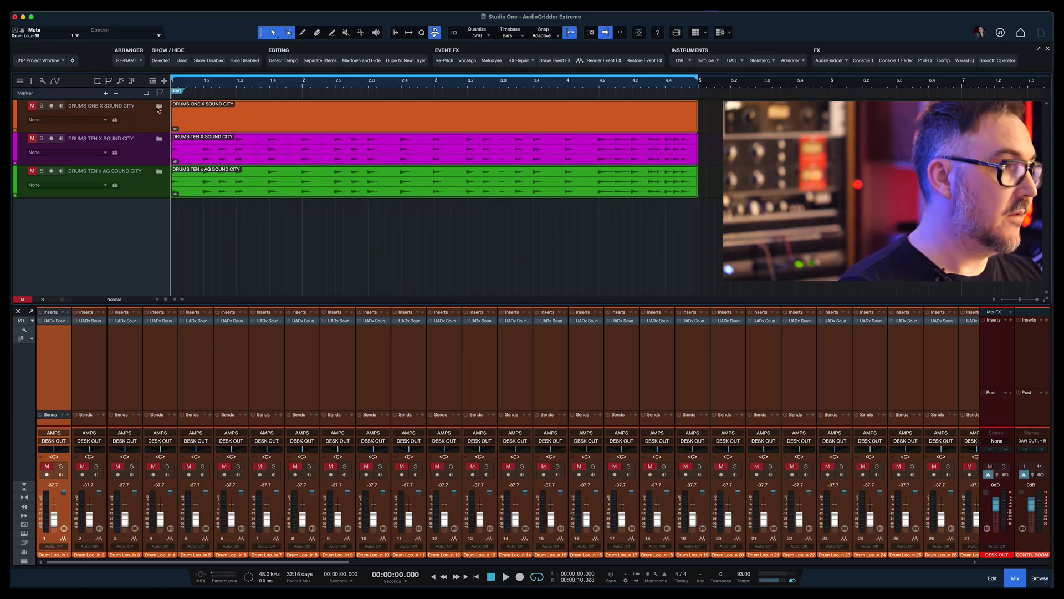
pyautogui.click(159, 108)
pyautogui.click(159, 110)
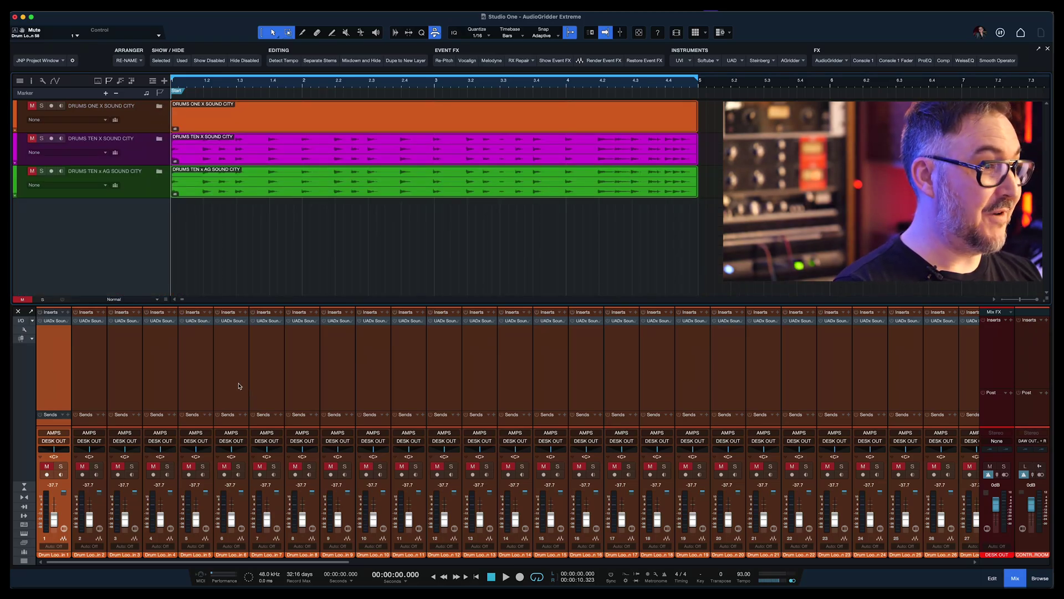
pyautogui.hscroll(15, 239, 386)
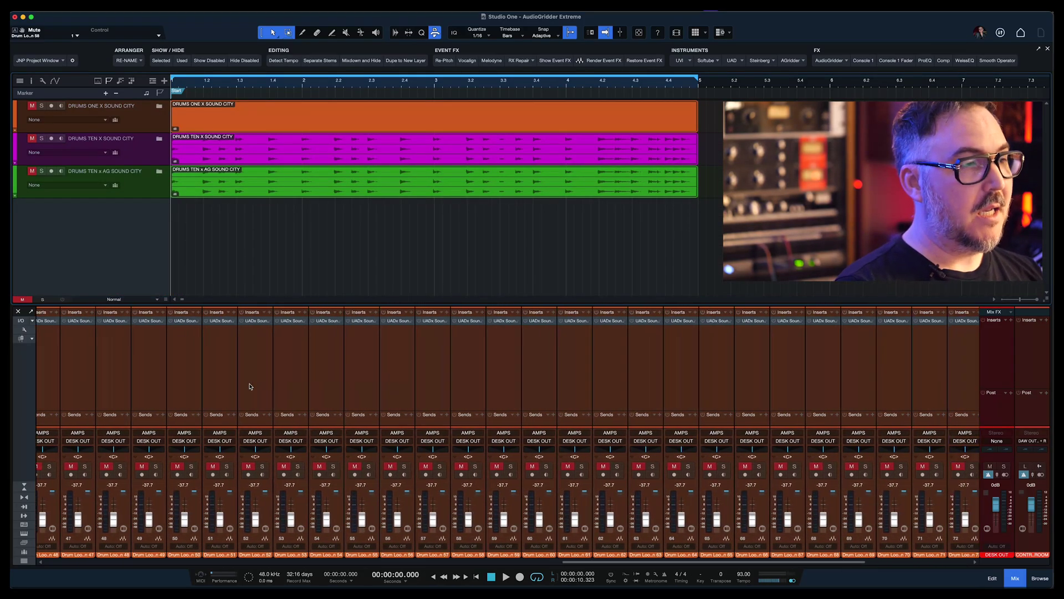
pyautogui.hscroll(-15, 249, 386)
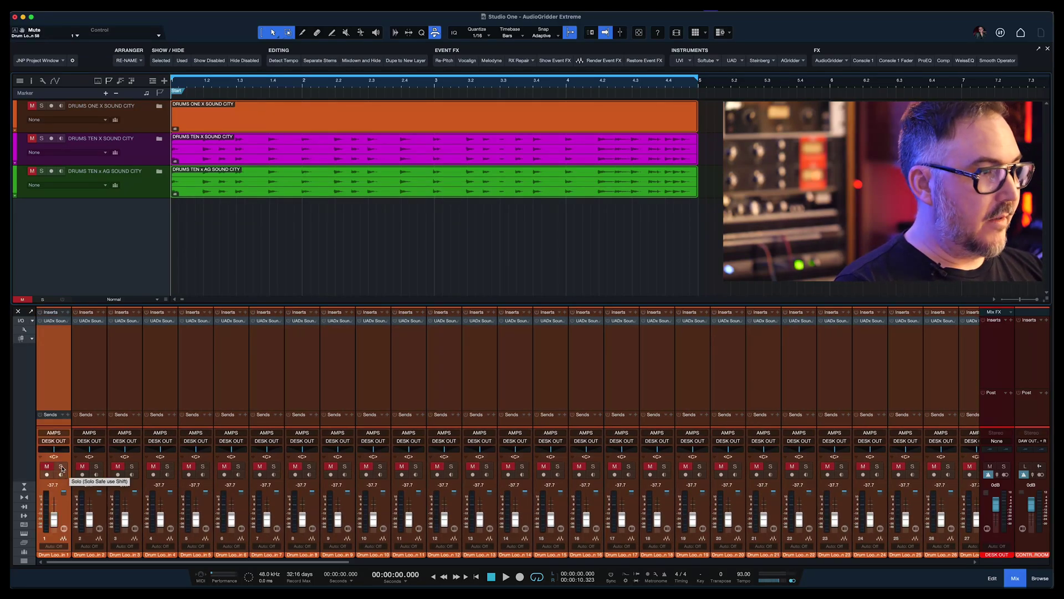
pyautogui.click(62, 467)
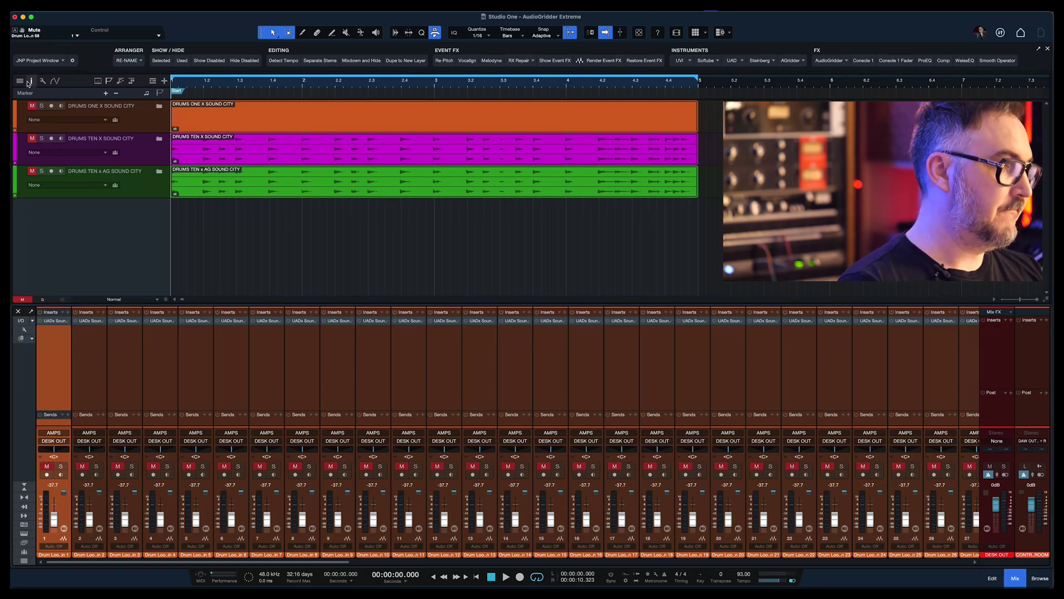
pyautogui.click(41, 105)
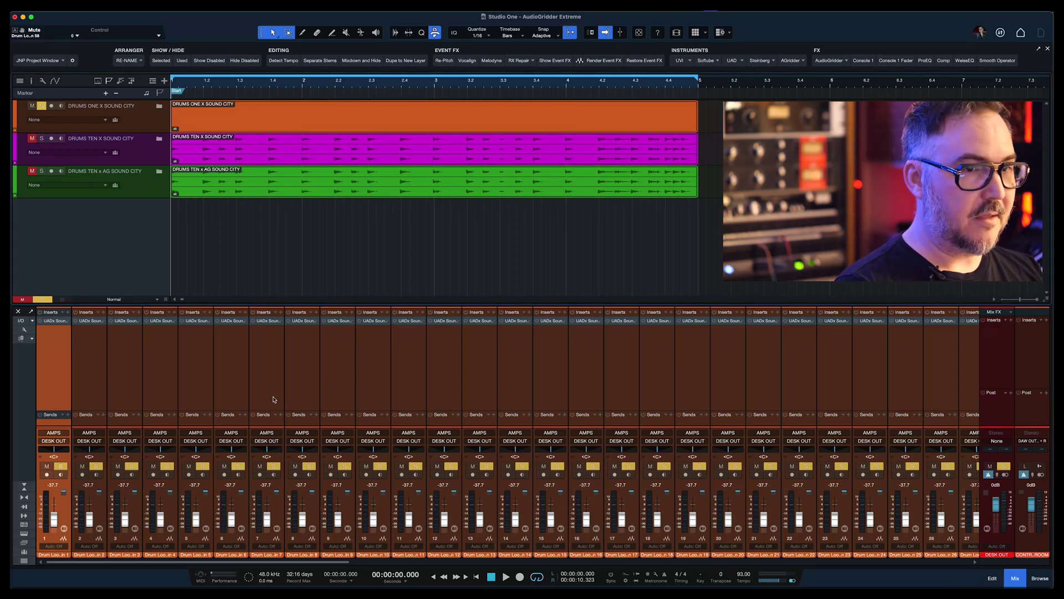
pyautogui.press('space')
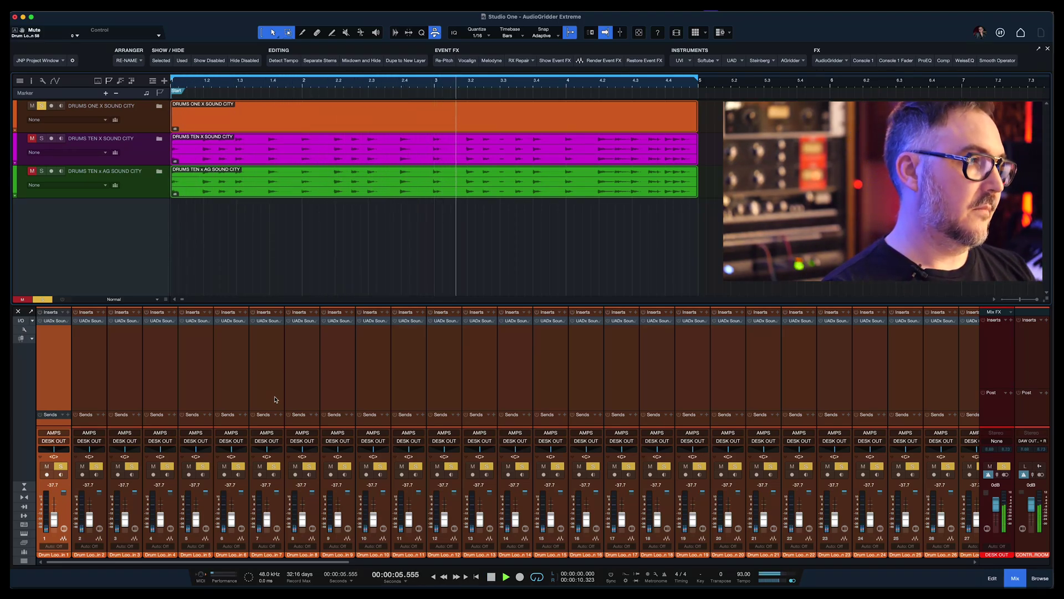
pyautogui.press('space')
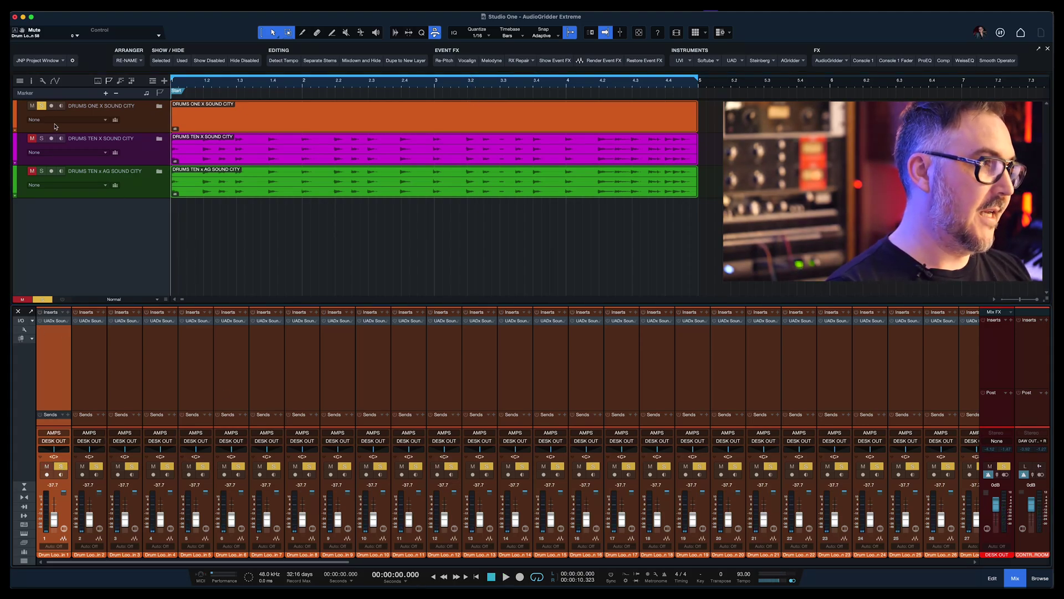
pyautogui.click(40, 107)
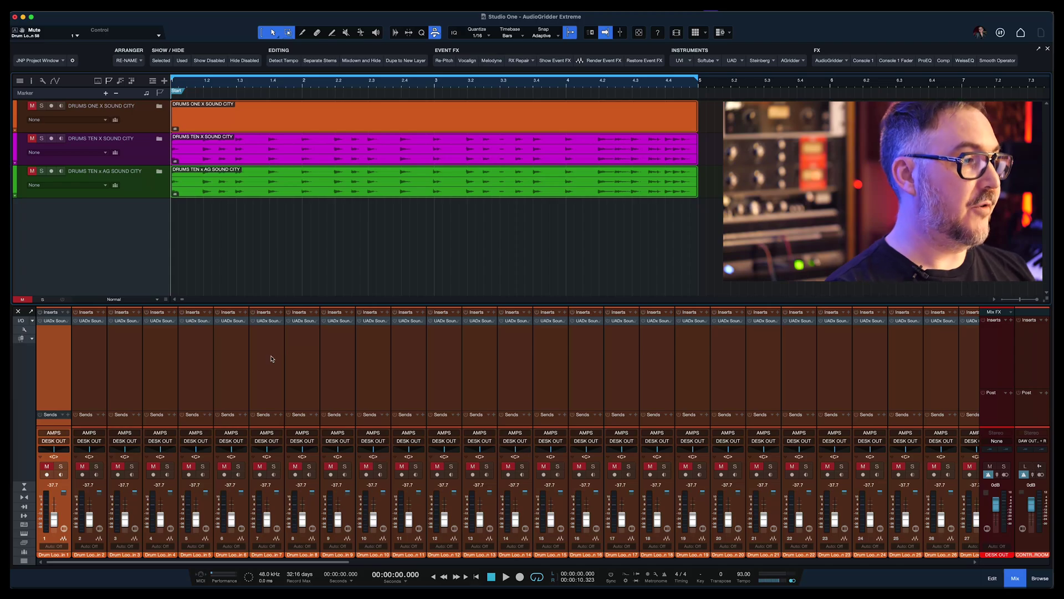
pyautogui.hscroll(20, 271, 358)
pyautogui.click(741, 364)
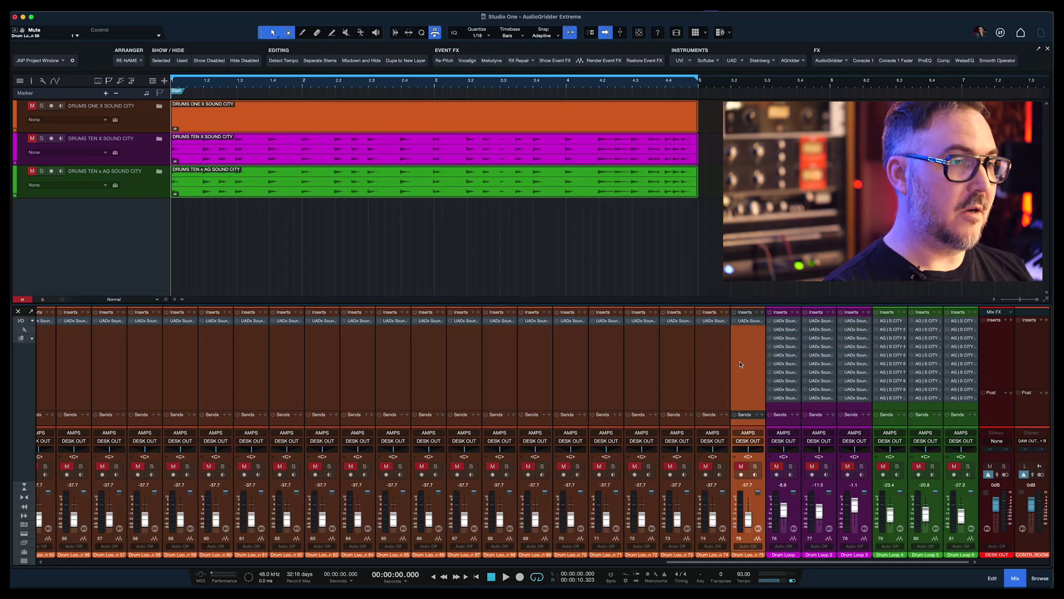
pyautogui.hscroll(-20, 682, 364)
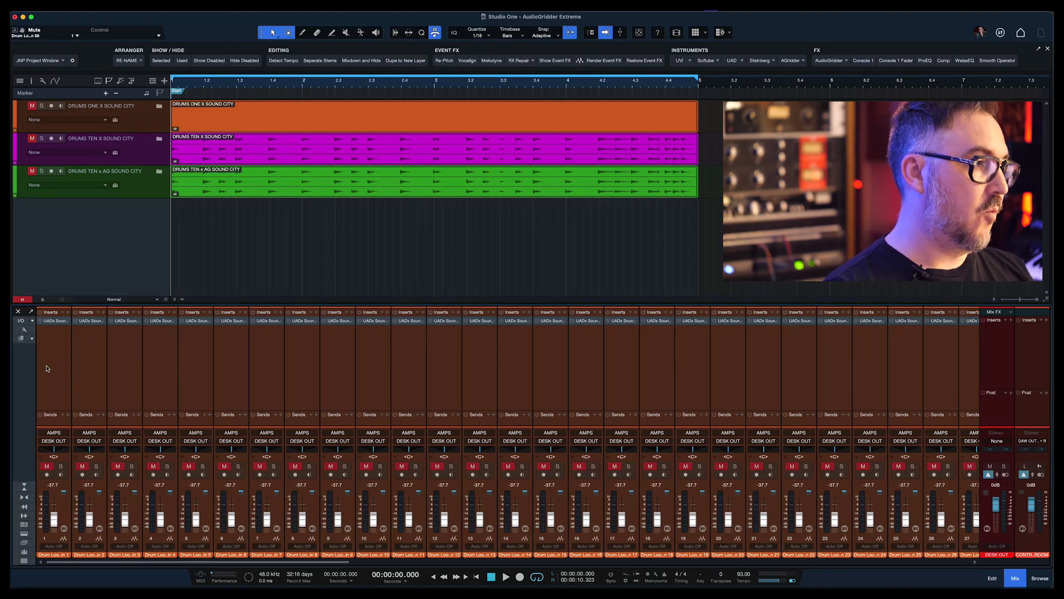
pyautogui.keyDown('shift'); pyautogui.click(46, 368); pyautogui.keyUp('shift')
pyautogui.click(53, 364)
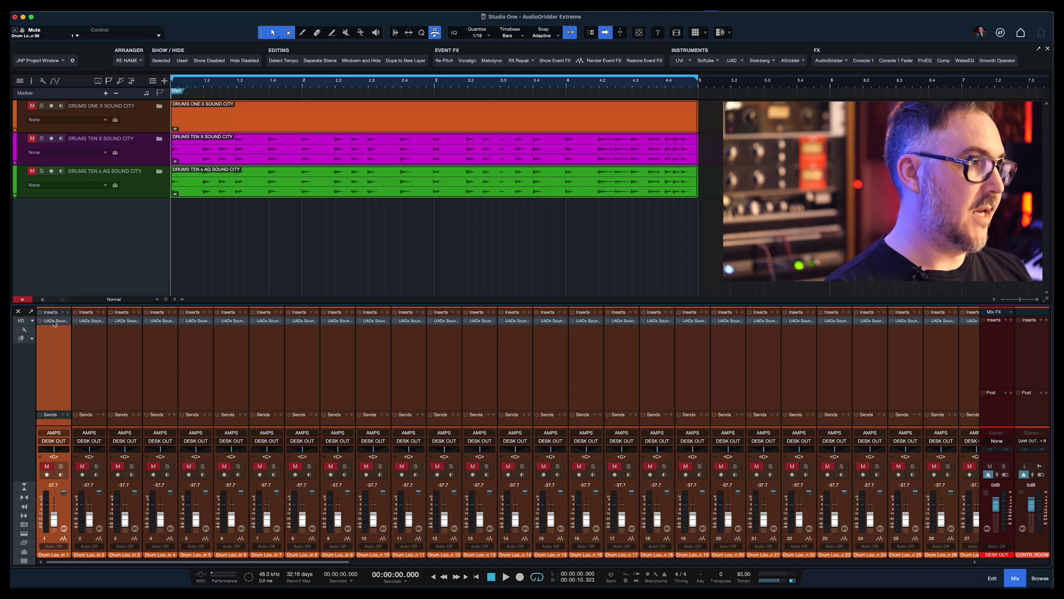
pyautogui.click(54, 321)
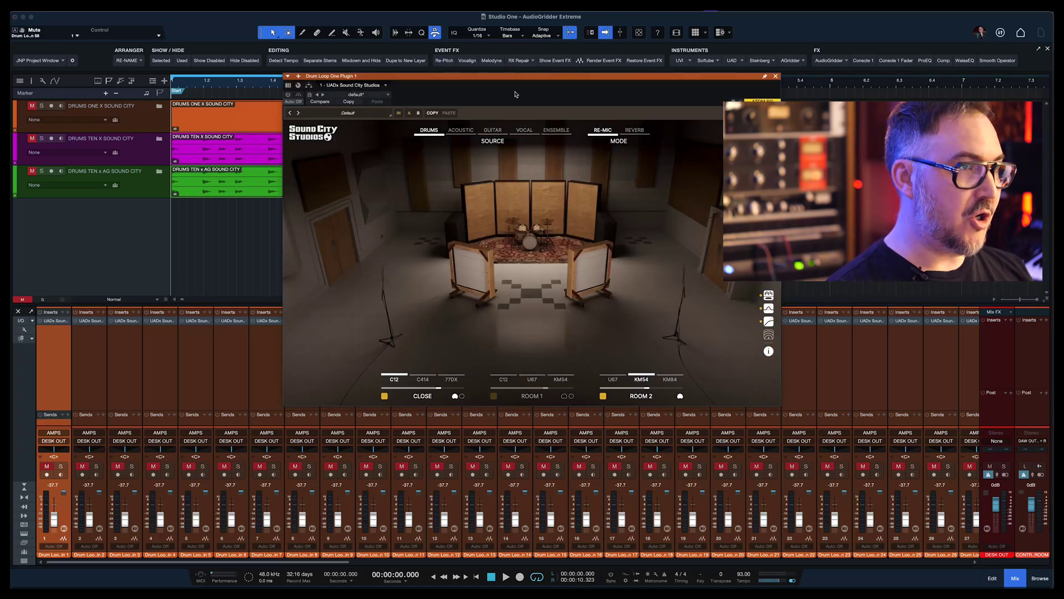
pyautogui.moveTo(518, 80); pyautogui.dragTo(547, 125)
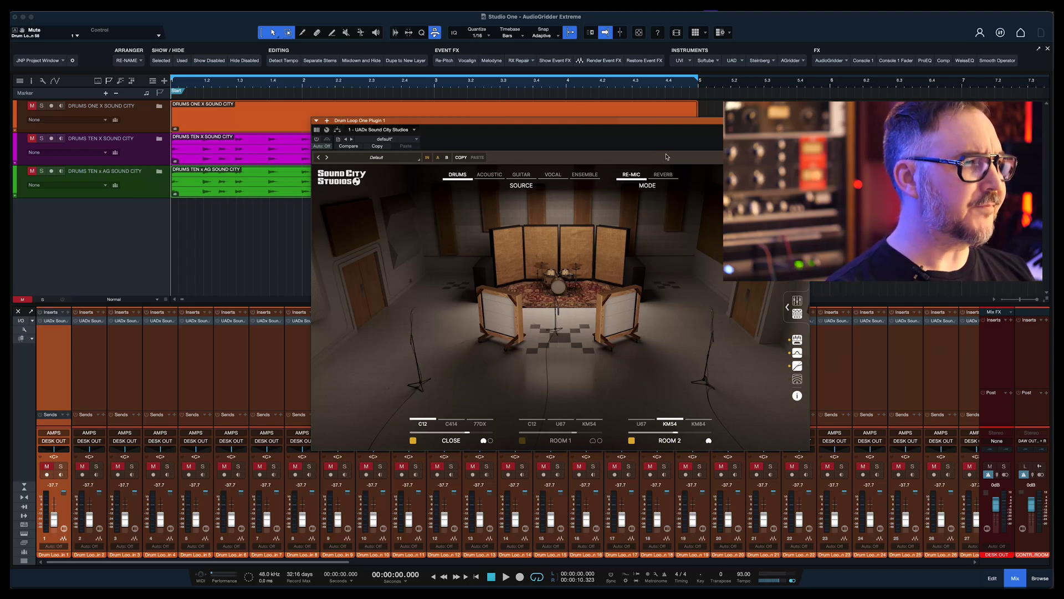
pyautogui.click(218, 381)
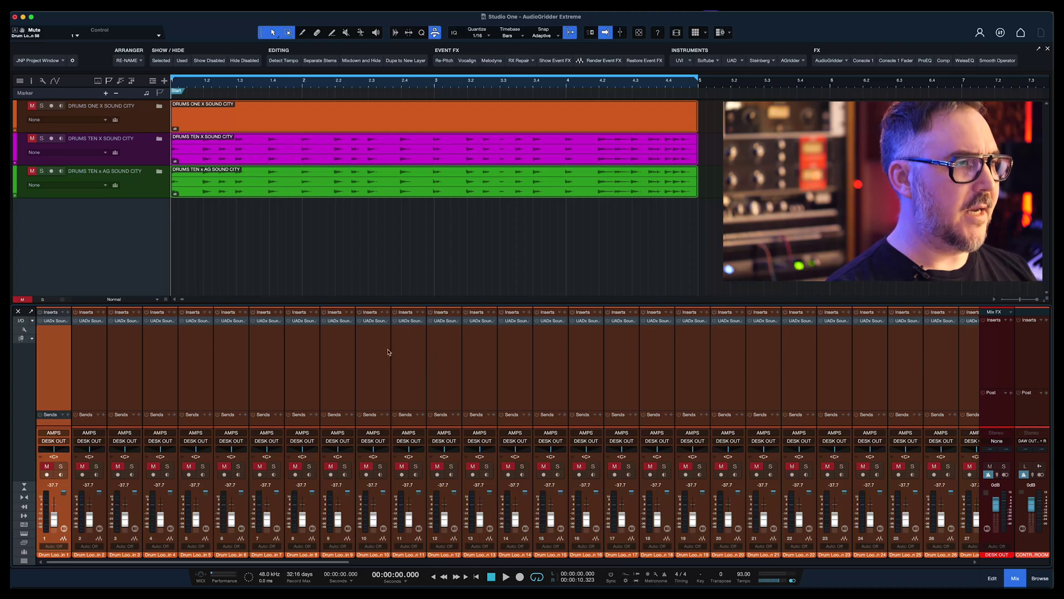
pyautogui.hscroll(20, 388, 355)
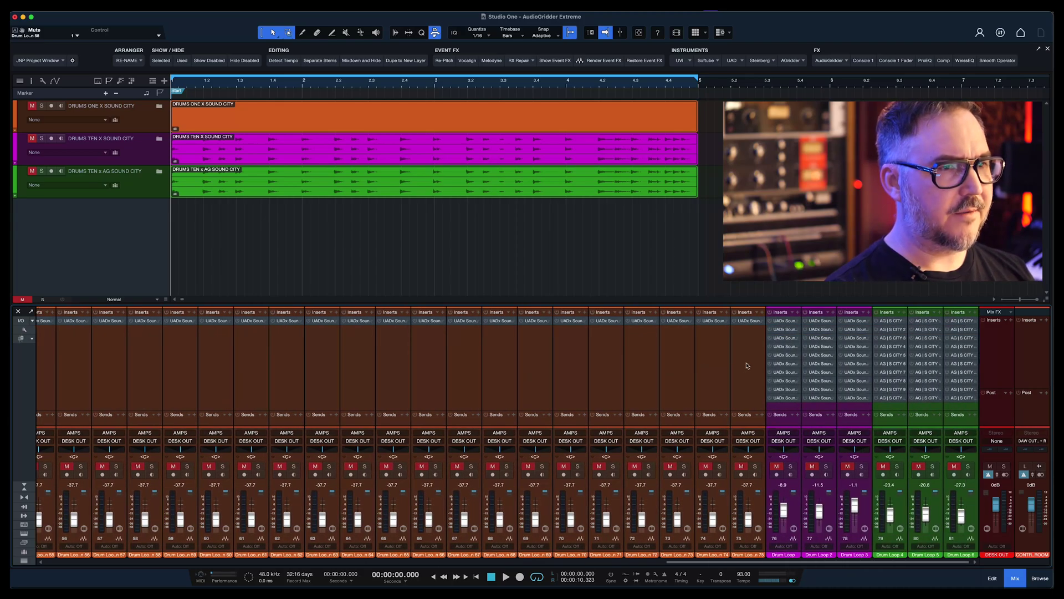
pyautogui.hscroll(-20, 366, 356)
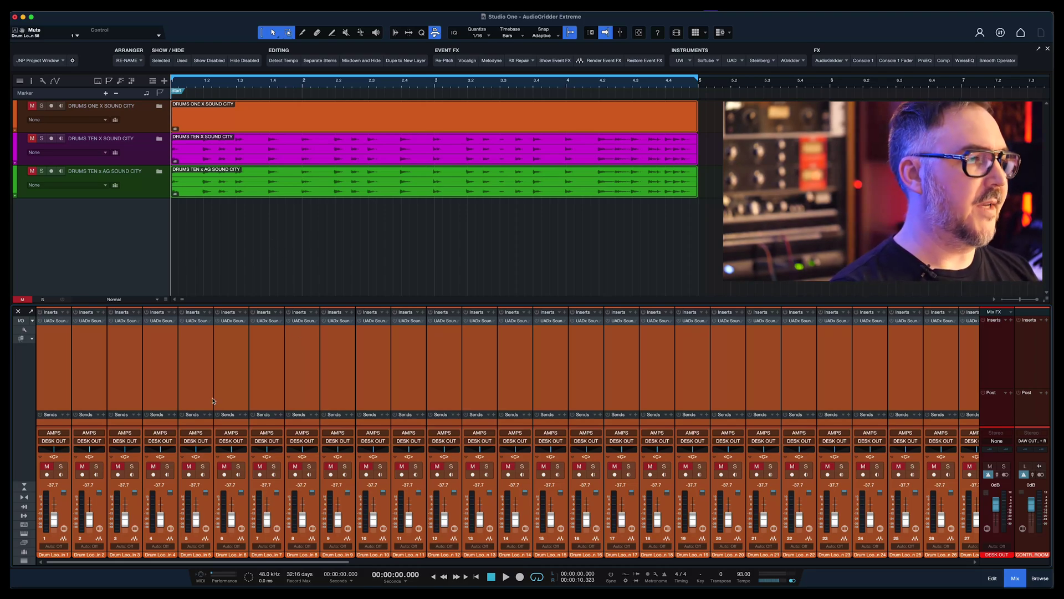
# Open the Performance Monitor for the Sound City inserts, then shrink and reposition its window
pyautogui.click(220, 576)
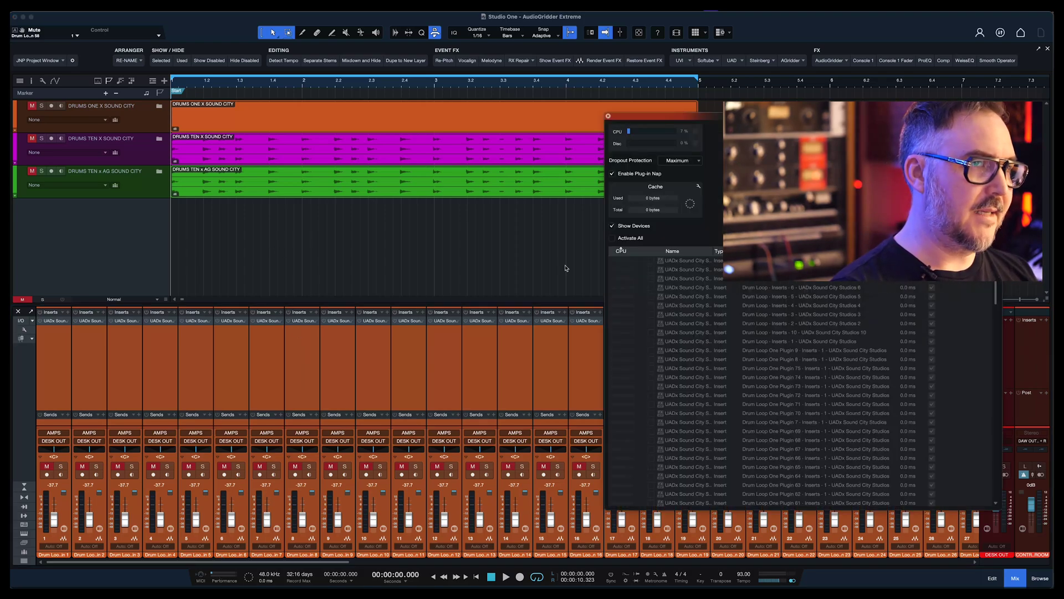
pyautogui.moveTo(723, 120); pyautogui.dragTo(615, 120)
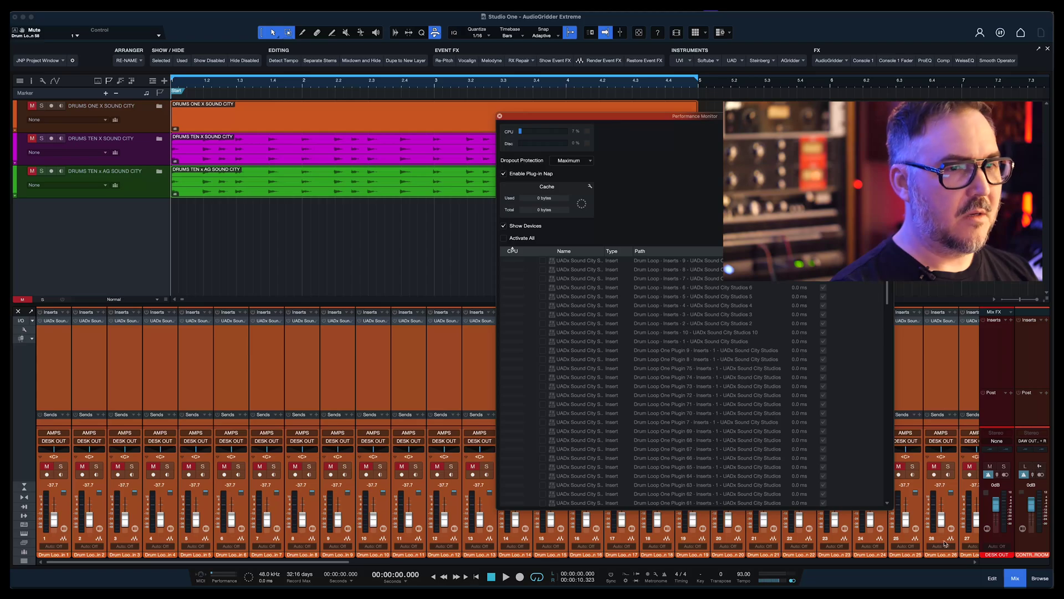
pyautogui.moveTo(893, 509); pyautogui.dragTo(861, 435)
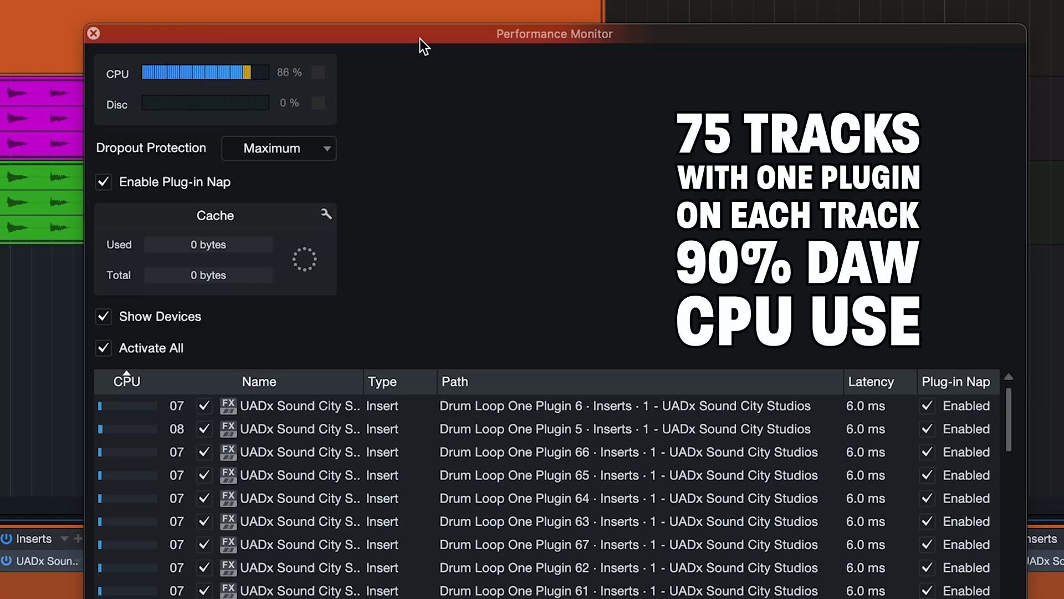
pyautogui.moveTo(420, 38); pyautogui.dragTo(467, 65)
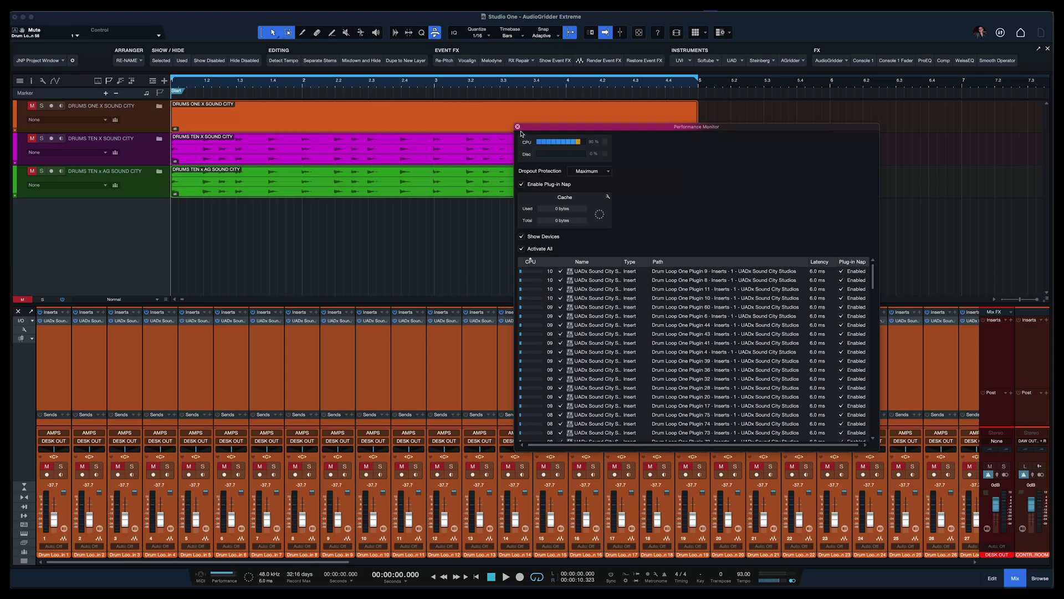
# Close the Performance Monitor and deactivate every effect in the song with Ctrl+Alt+D
pyautogui.click(518, 127)
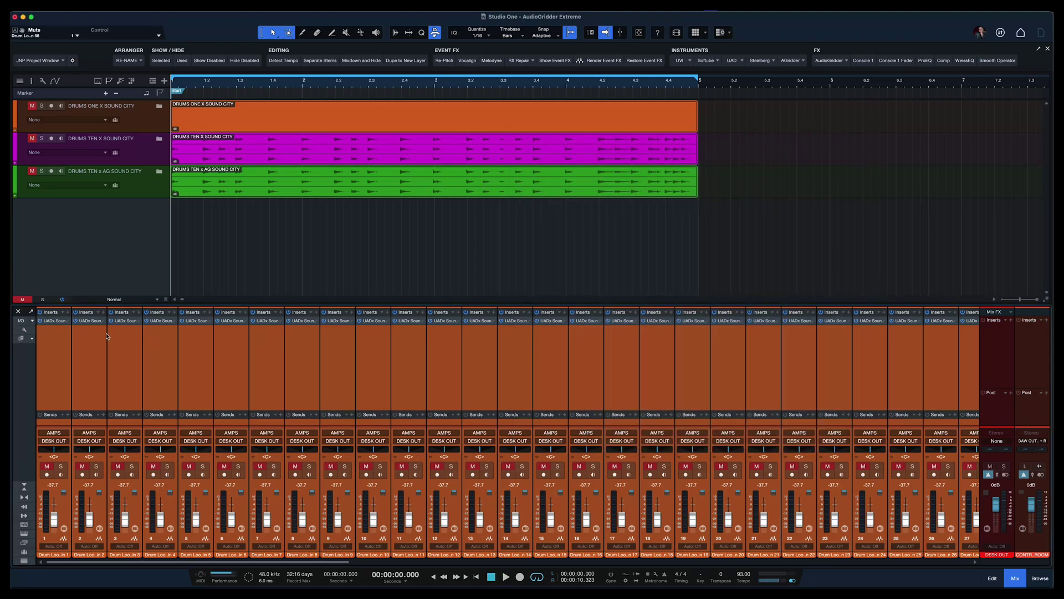
pyautogui.hotkey('ctrl', 'alt', 'd')
pyautogui.hscroll(15, 301, 358)
pyautogui.hscroll(2, 314, 358)
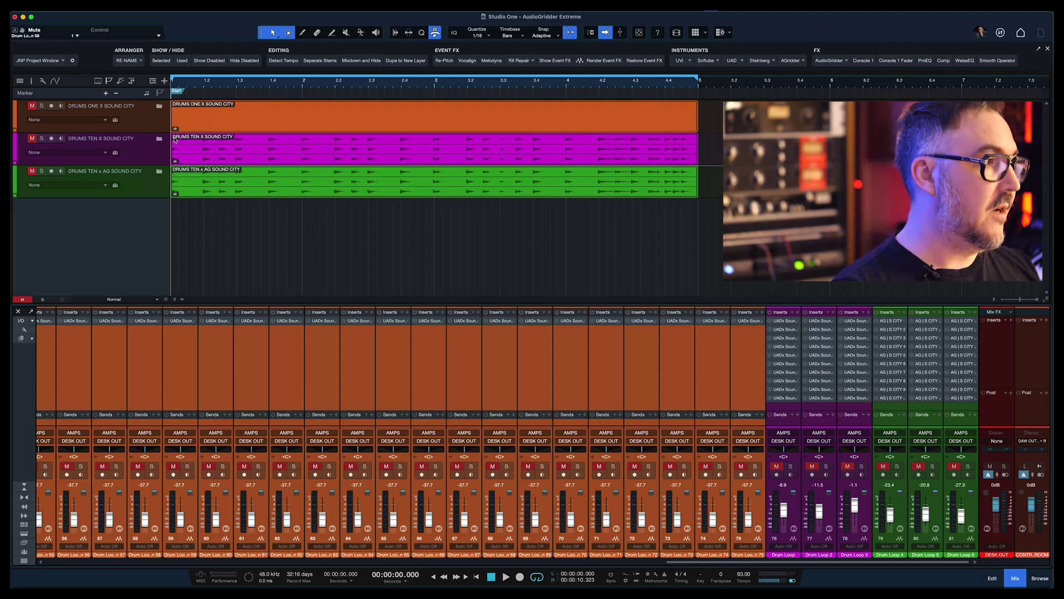
# Expand the DRUMS TEN X SOUND CITY folder and select its Drum Loop track
pyautogui.click(147, 147)
pyautogui.click(159, 140)
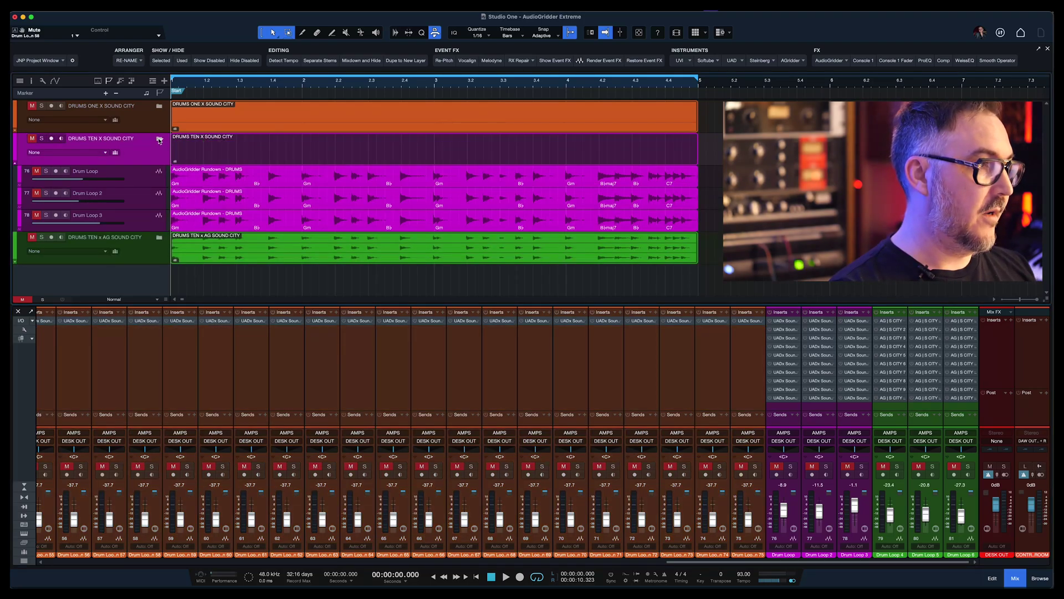
pyautogui.click(159, 140)
pyautogui.click(160, 139)
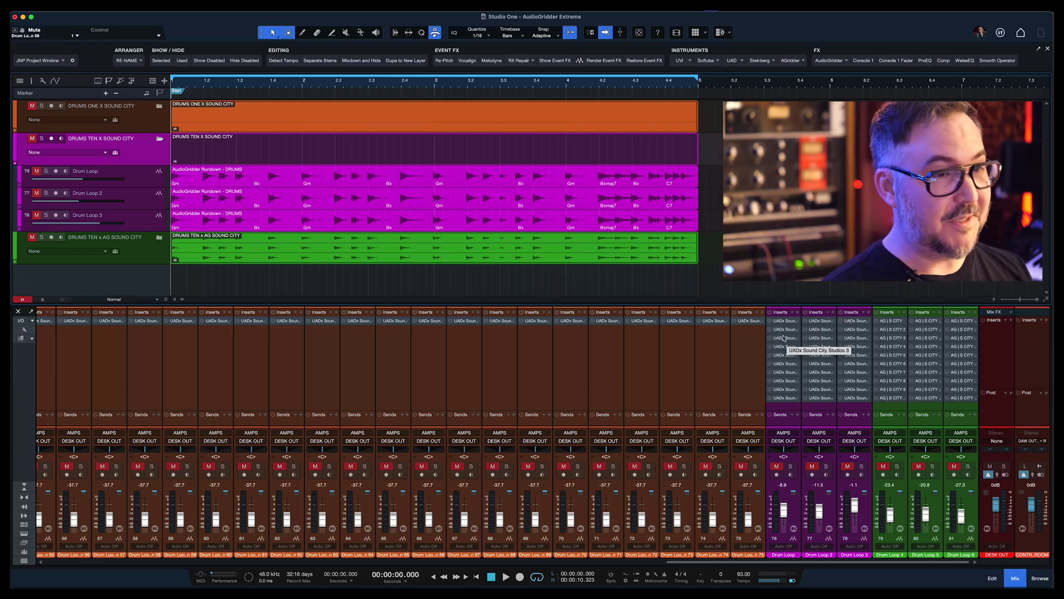
pyautogui.click(785, 411)
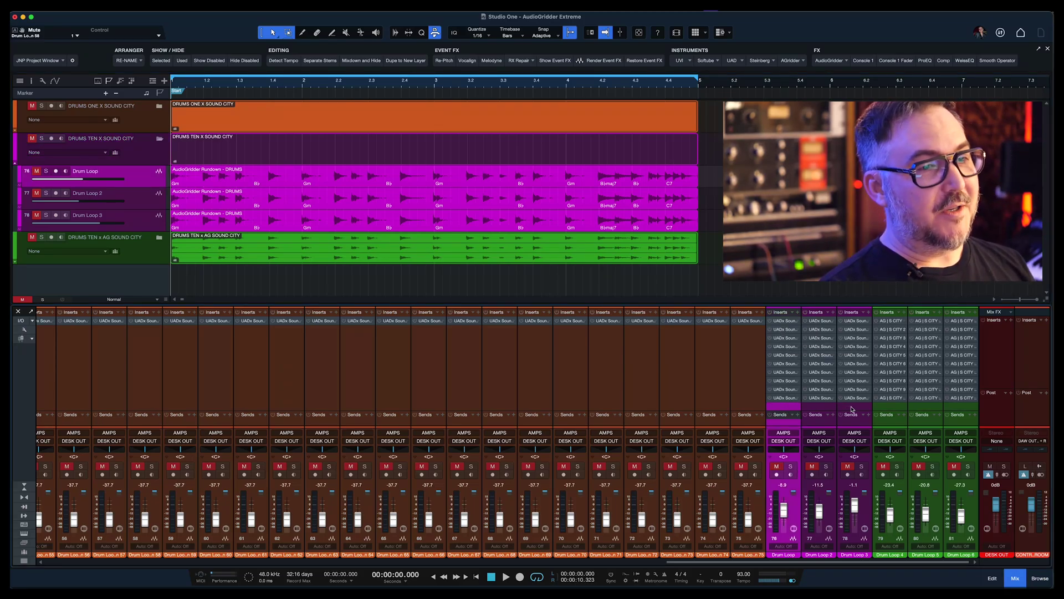
# Select Drum Loop 2 and 3, activate all their UADx inserts, and check CPU in the Performance Monitor
pyautogui.keyDown('shift'); pyautogui.click(851, 409); pyautogui.keyUp('shift')
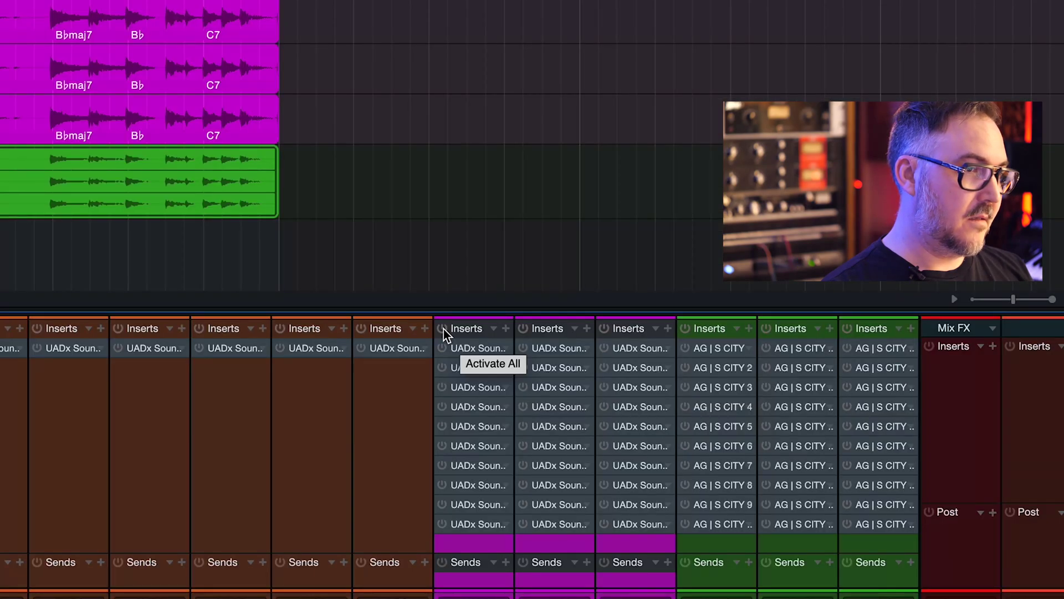
pyautogui.click(443, 328)
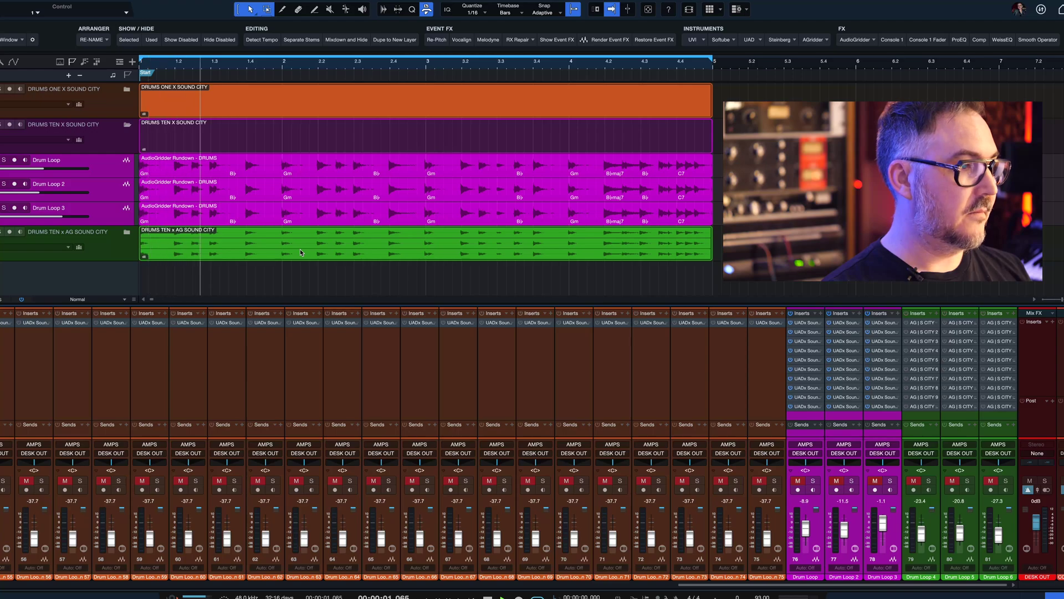
pyautogui.click(194, 596)
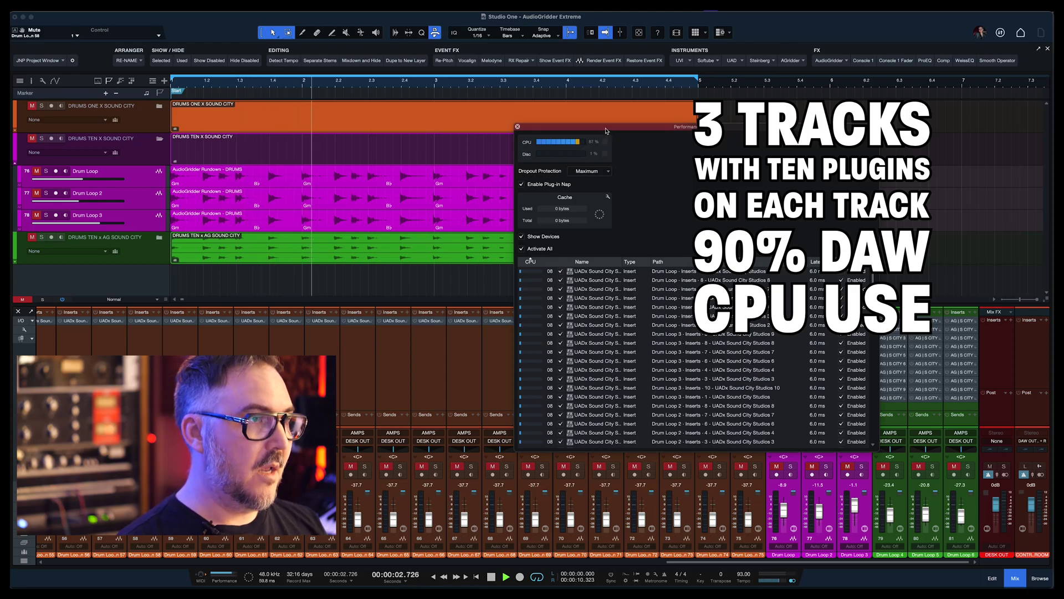
# Move the Performance Monitor left and switch to Activity Monitor to view Studio One's CPU use
pyautogui.moveTo(607, 130); pyautogui.dragTo(472, 133)
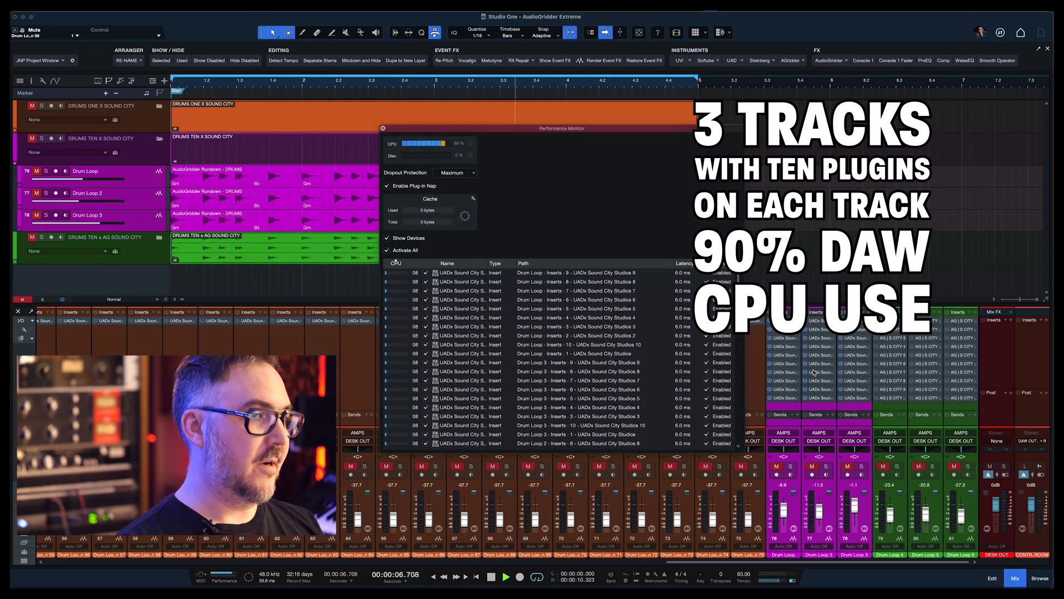
pyautogui.press('super+Tab')
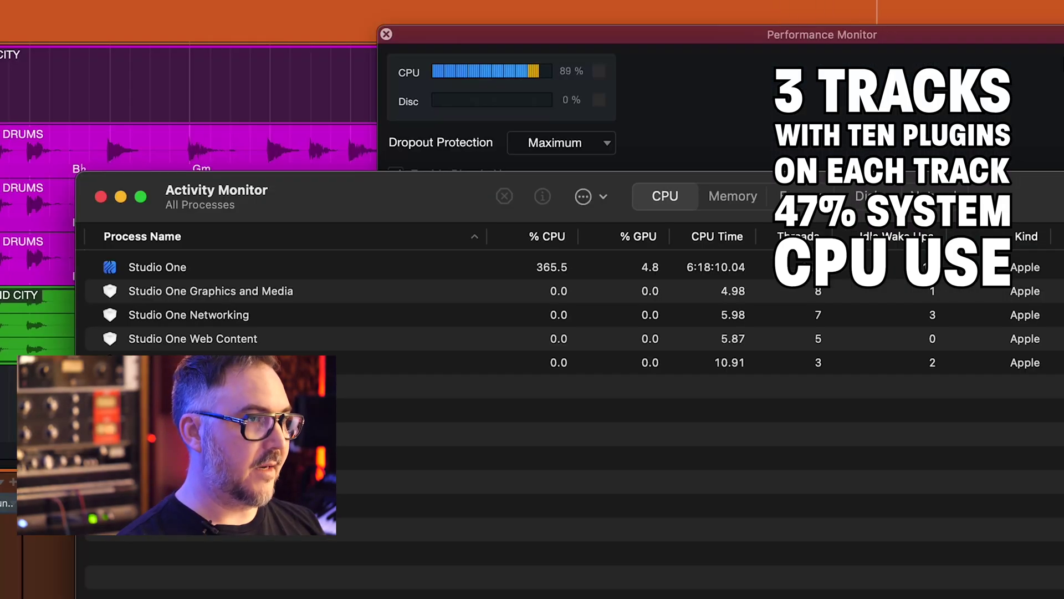
# Bring Studio One's Performance Monitor back to the front
pyautogui.click(1059, 66)
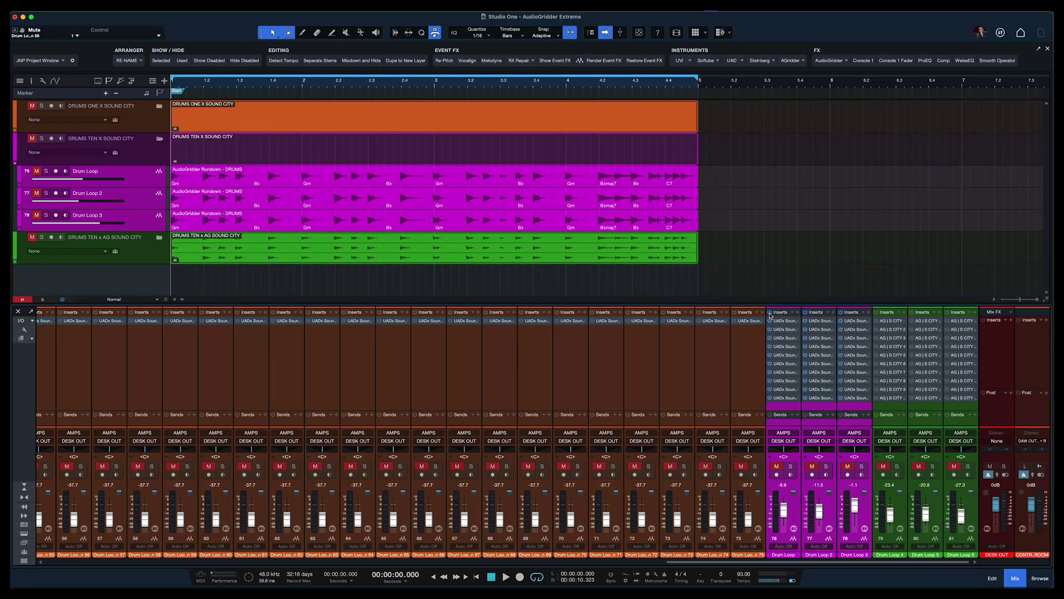
# Open the local AudioGridder server's Server Settings window from the menu bar
pyautogui.click(730, 12)
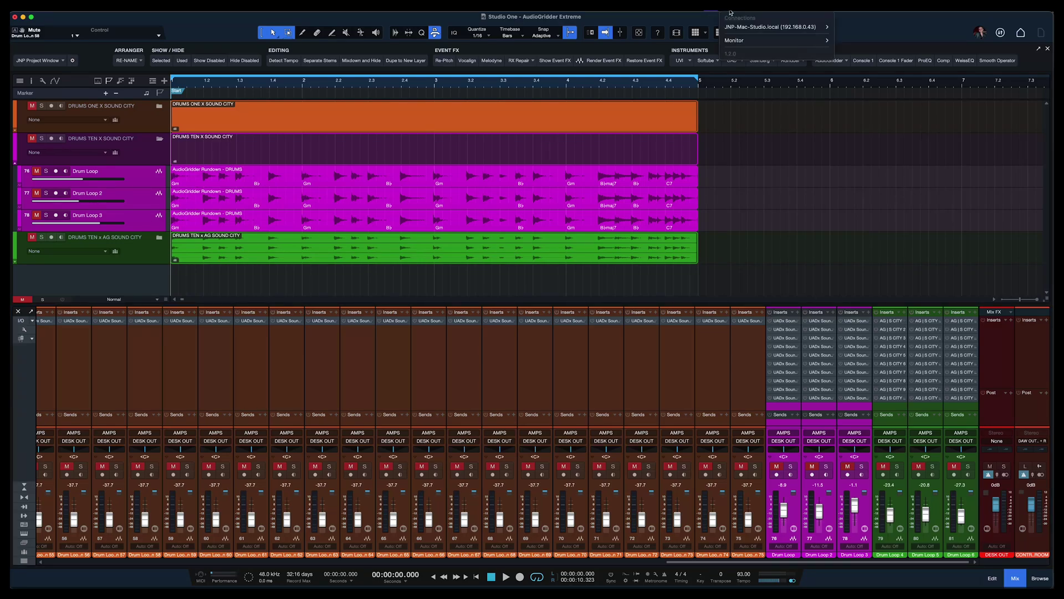
pyautogui.click(736, 12)
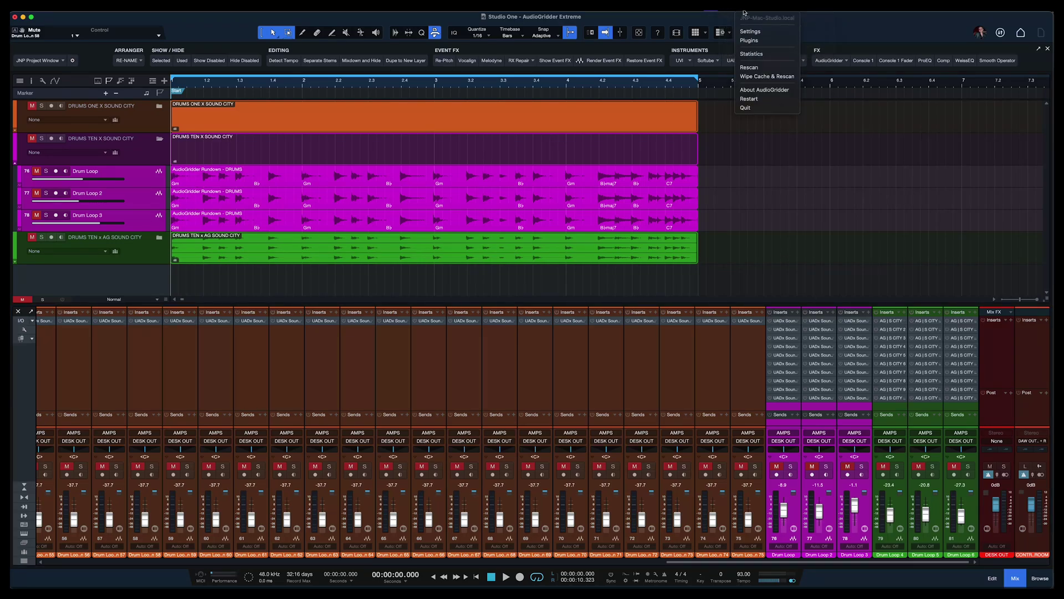
pyautogui.click(750, 32)
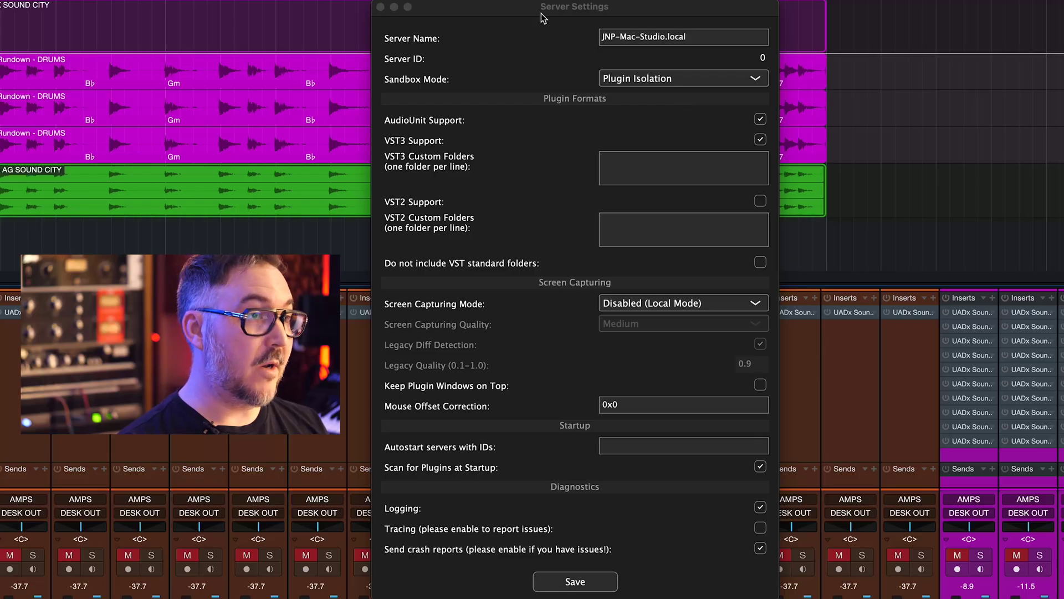
pyautogui.click(545, 11)
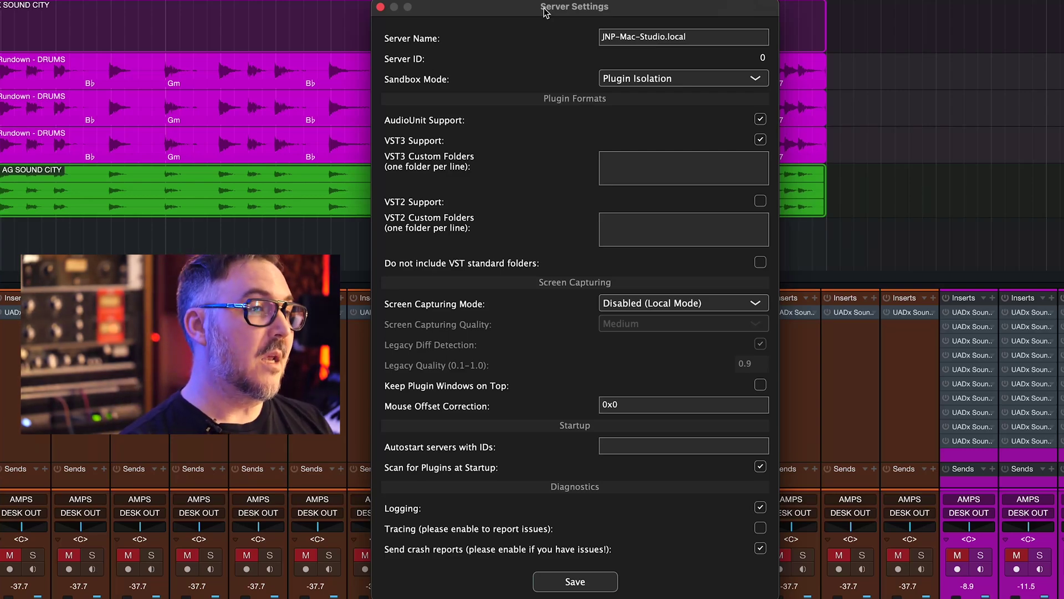
# Review the Sandbox Mode choices, leaving it set to Plugin Isolation
pyautogui.click(671, 79)
pyautogui.click(673, 78)
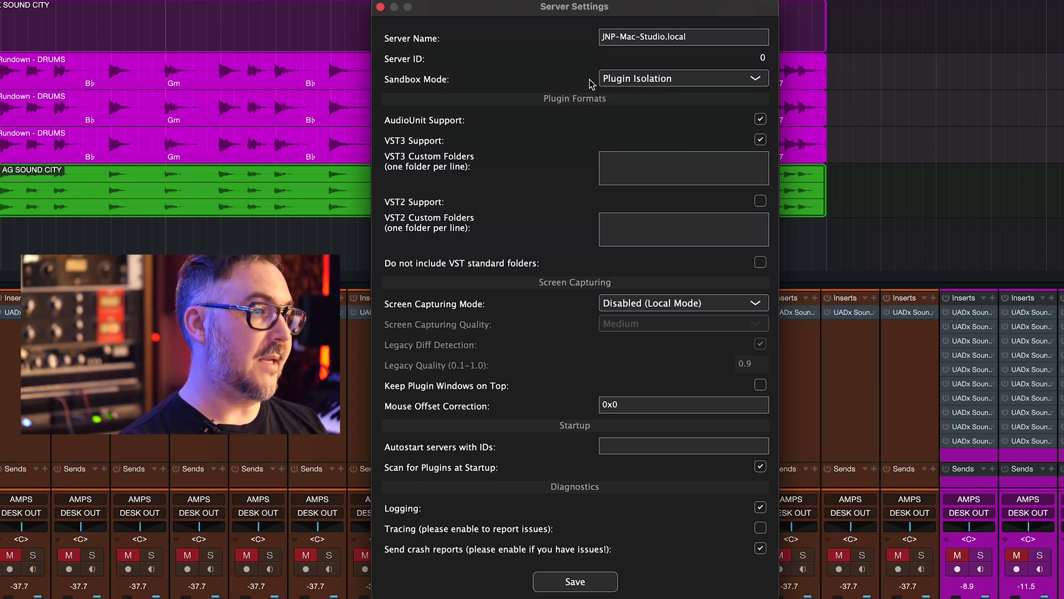
pyautogui.moveTo(640, 79)
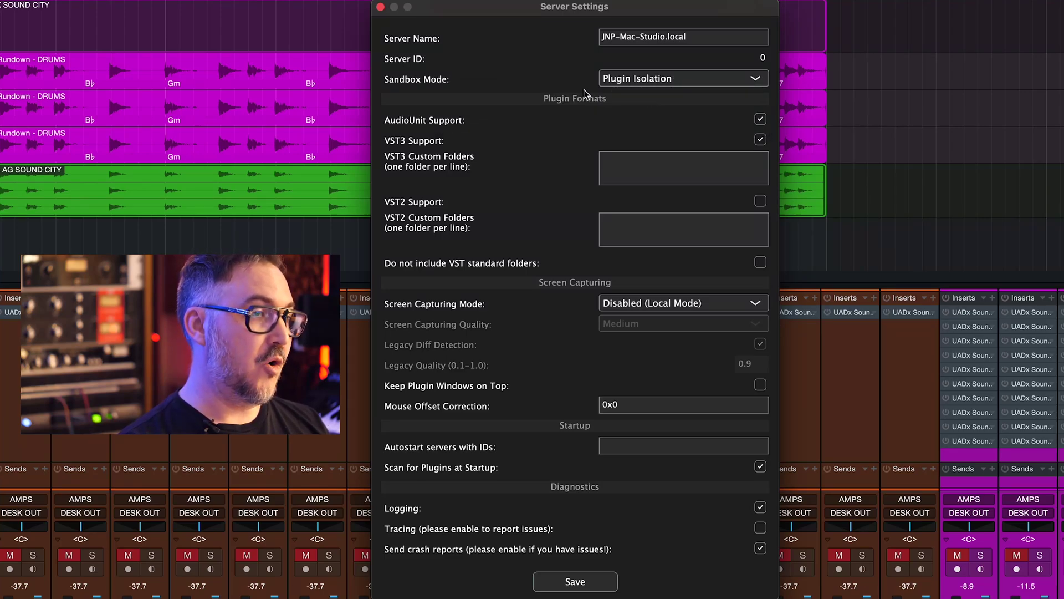
pyautogui.moveTo(577, 88)
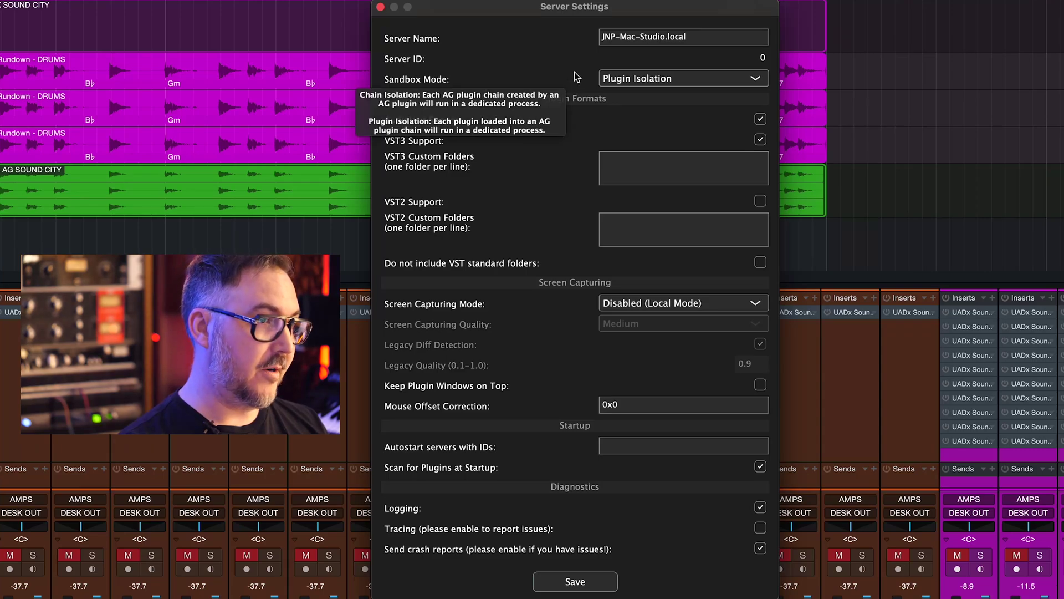
pyautogui.click(691, 76)
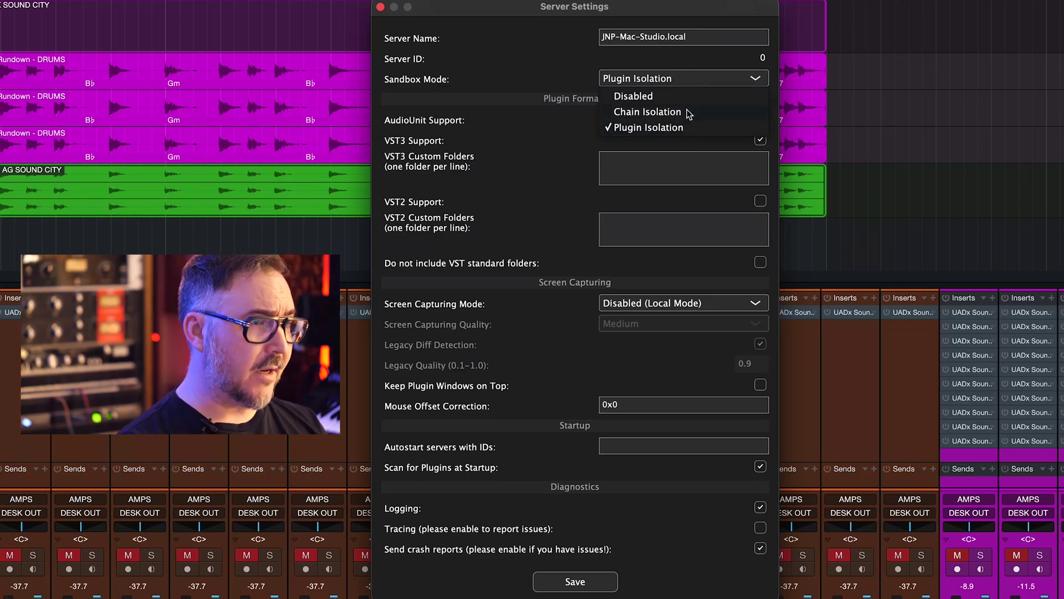
pyautogui.click(563, 78)
pyautogui.moveTo(589, 81)
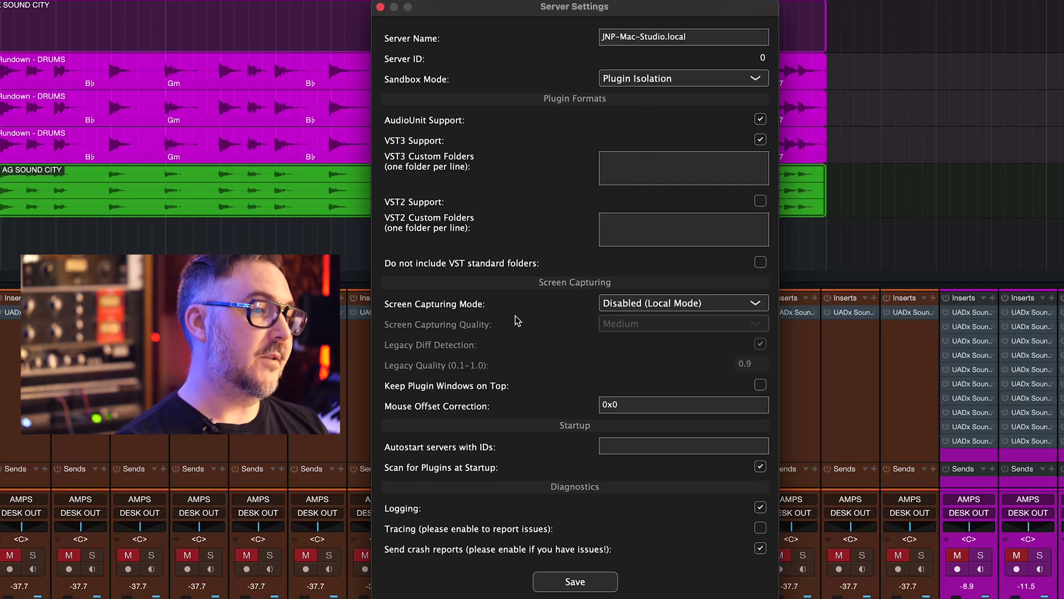
# Keep screen capturing at Disabled (Local Mode), toggle the Sound City mixer panel, and close Server Settings
pyautogui.click(637, 304)
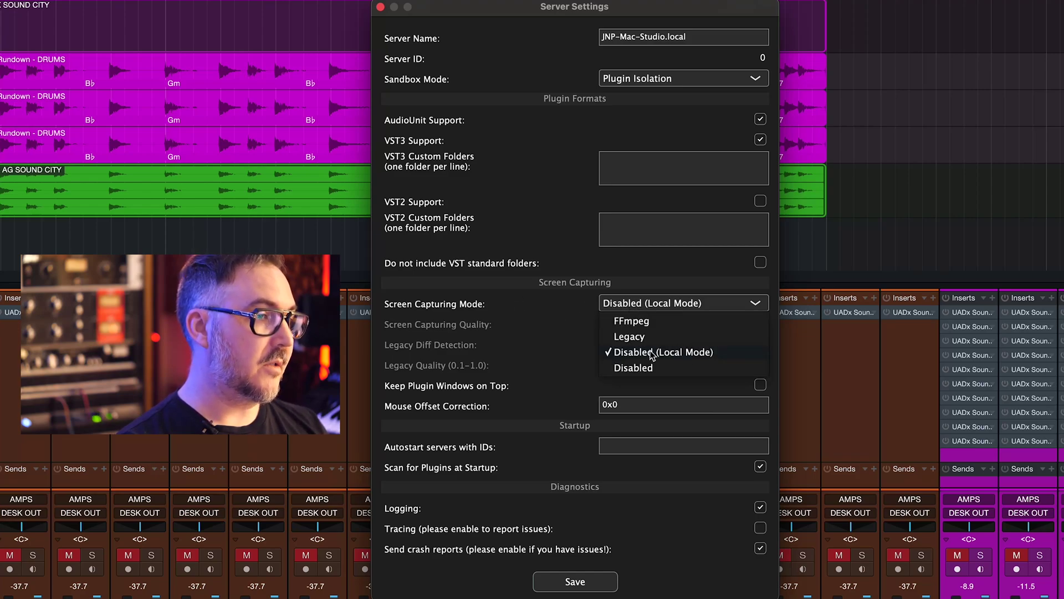
pyautogui.click(674, 354)
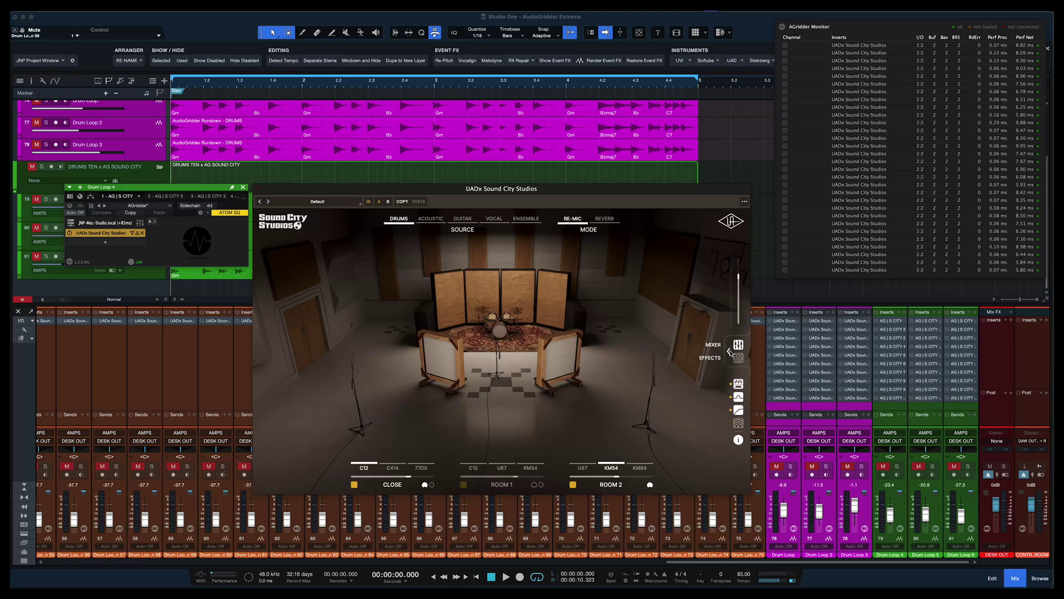
pyautogui.click(730, 352)
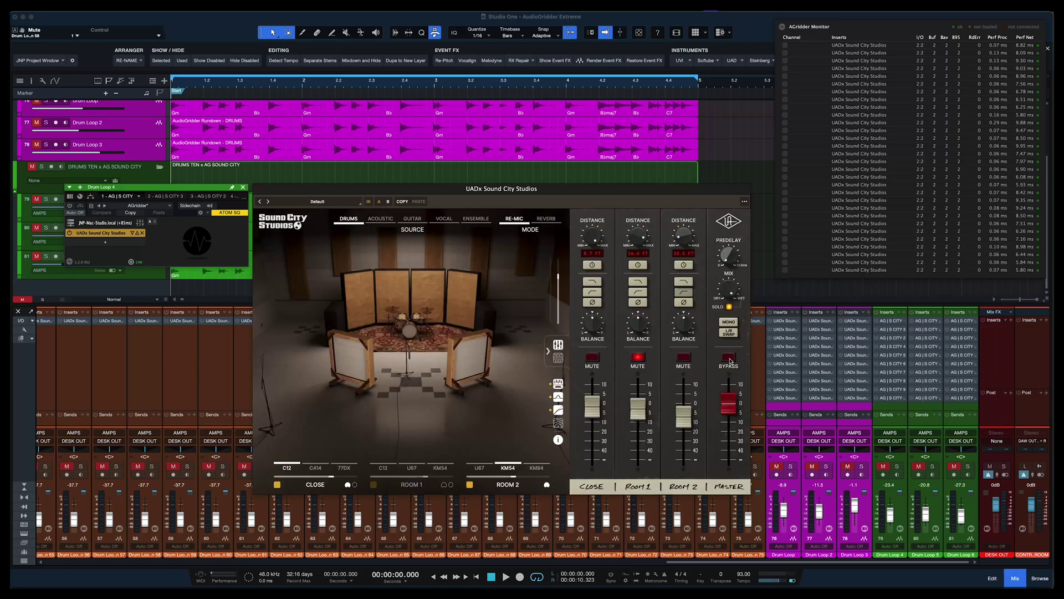
pyautogui.click(549, 353)
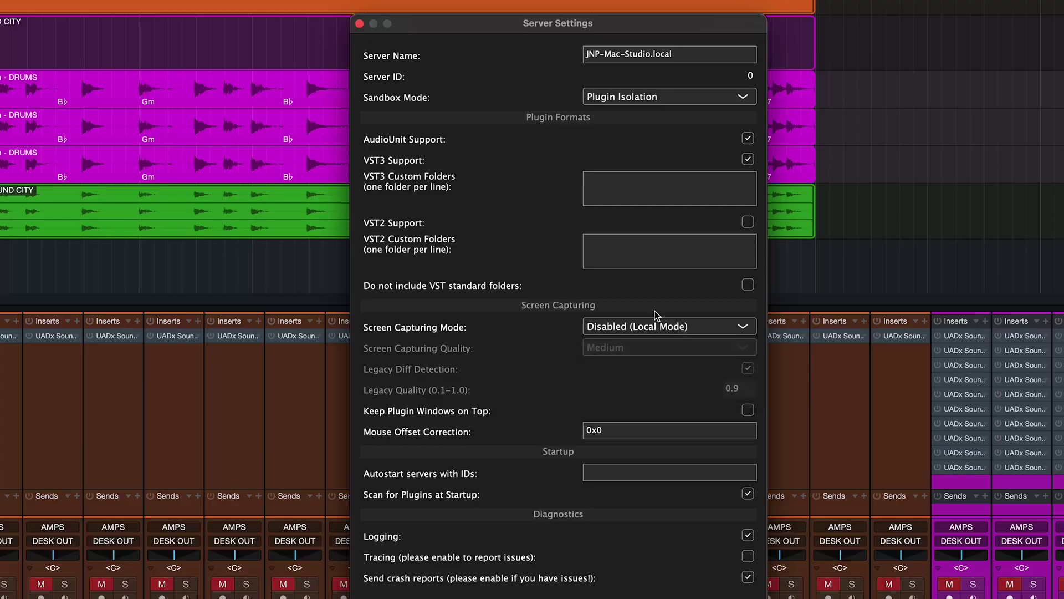
pyautogui.click(359, 24)
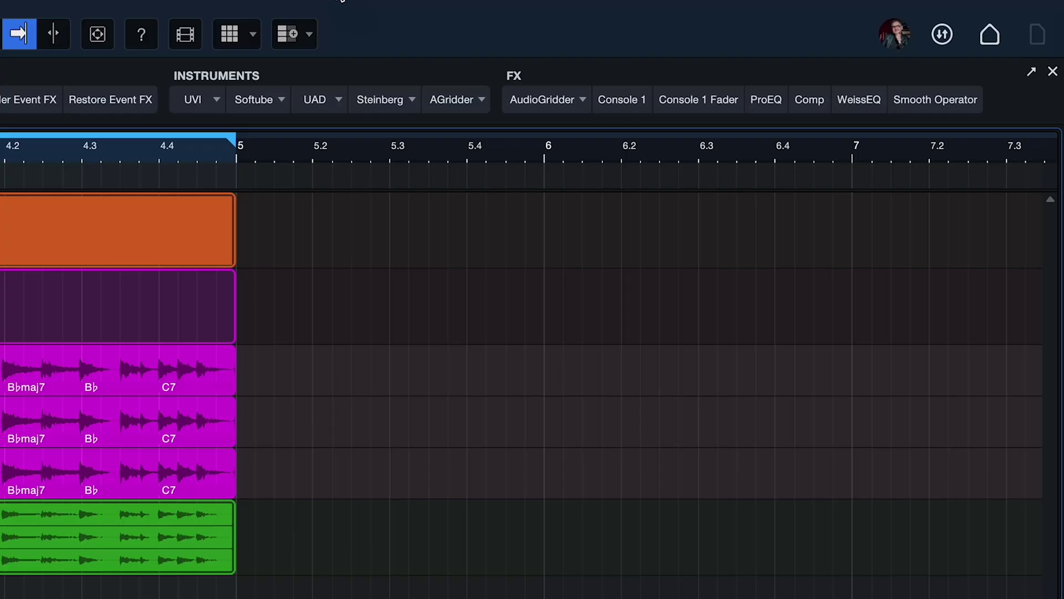
# Open the AGridder Monitor through the AudioGridder menu's Monitor > Show… entry
pyautogui.click(340, 2)
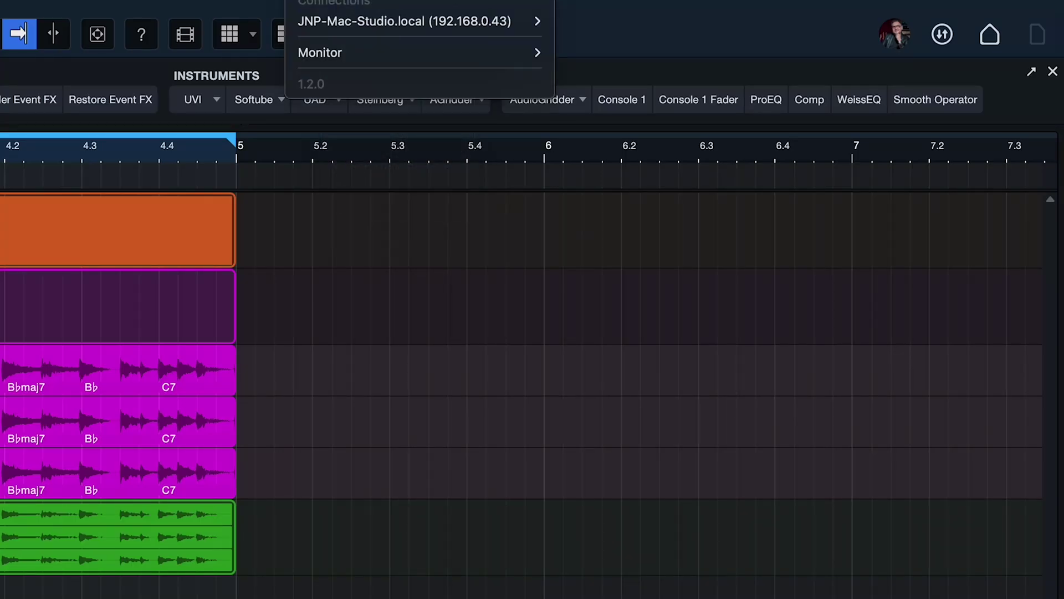
pyautogui.moveTo(330, 21)
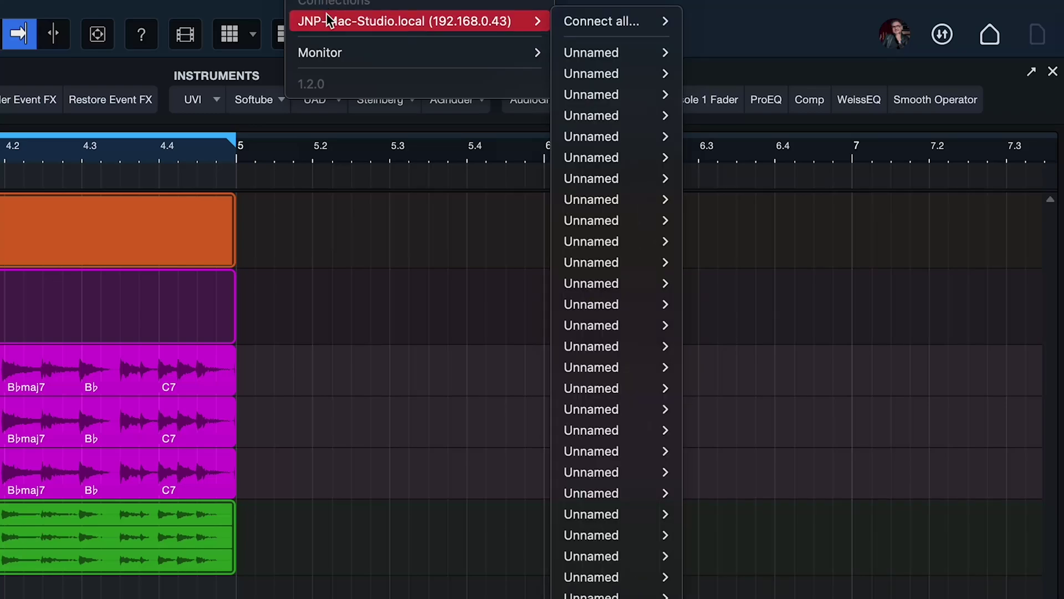
pyautogui.moveTo(333, 58)
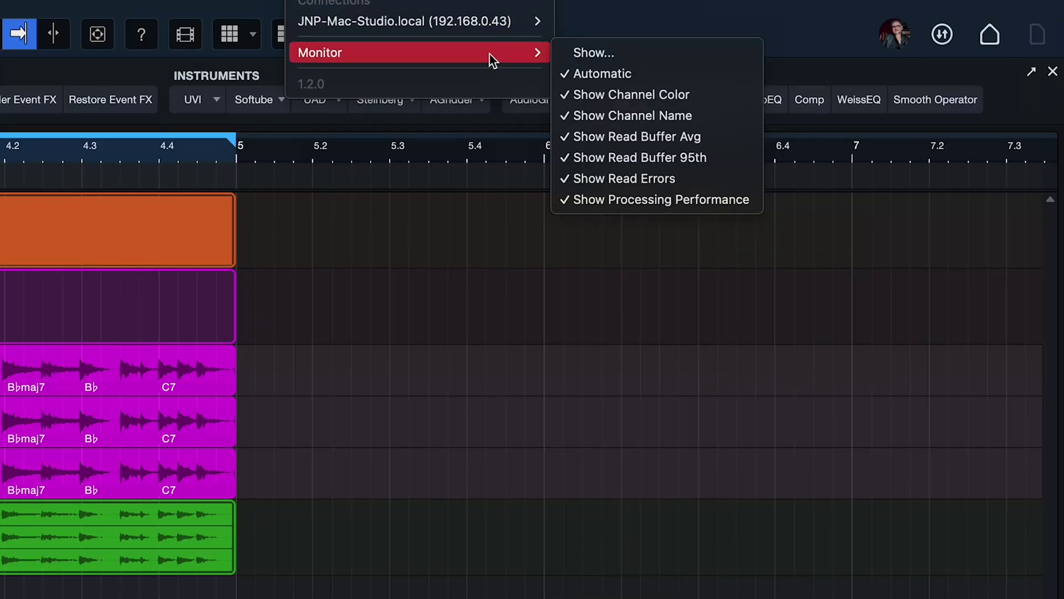
pyautogui.click(592, 53)
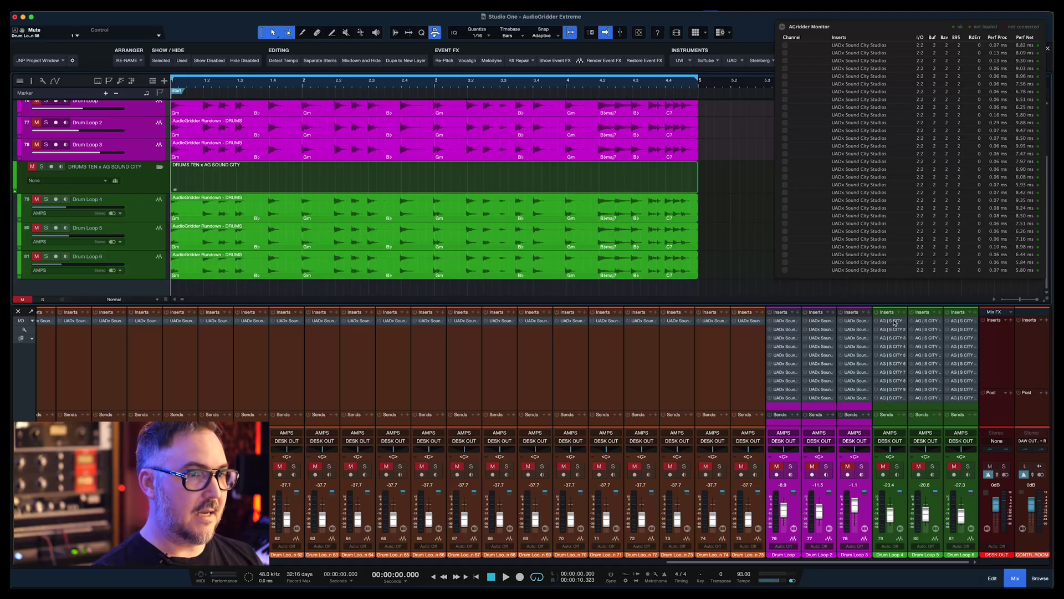
# Open Drum Loop 4's AG | S CITY insert, toggle the Sound City MIXER panel, and reposition the windows
pyautogui.click(893, 322)
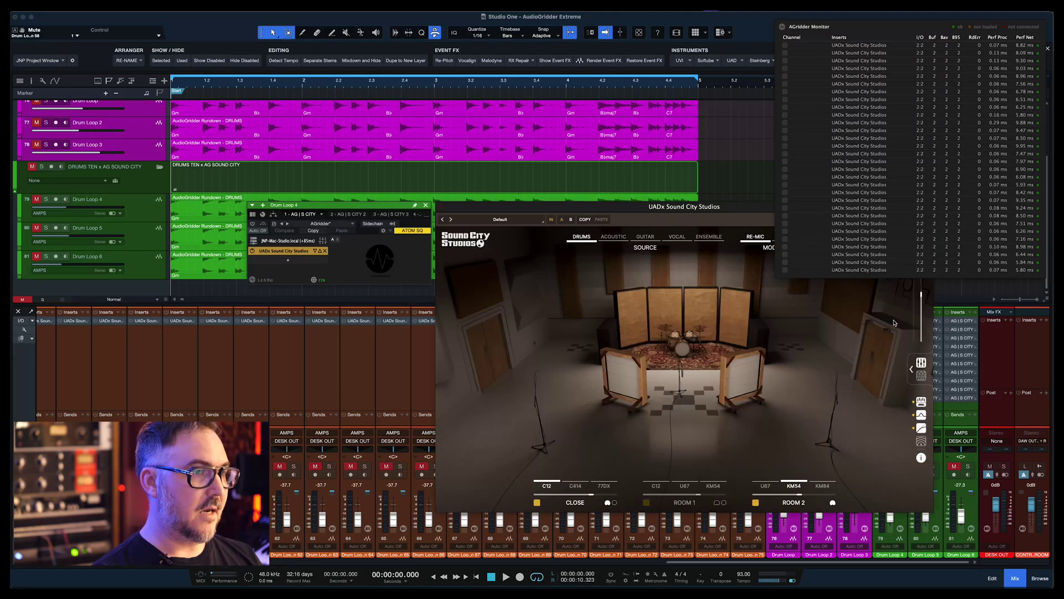
pyautogui.moveTo(378, 213); pyautogui.dragTo(119, 190)
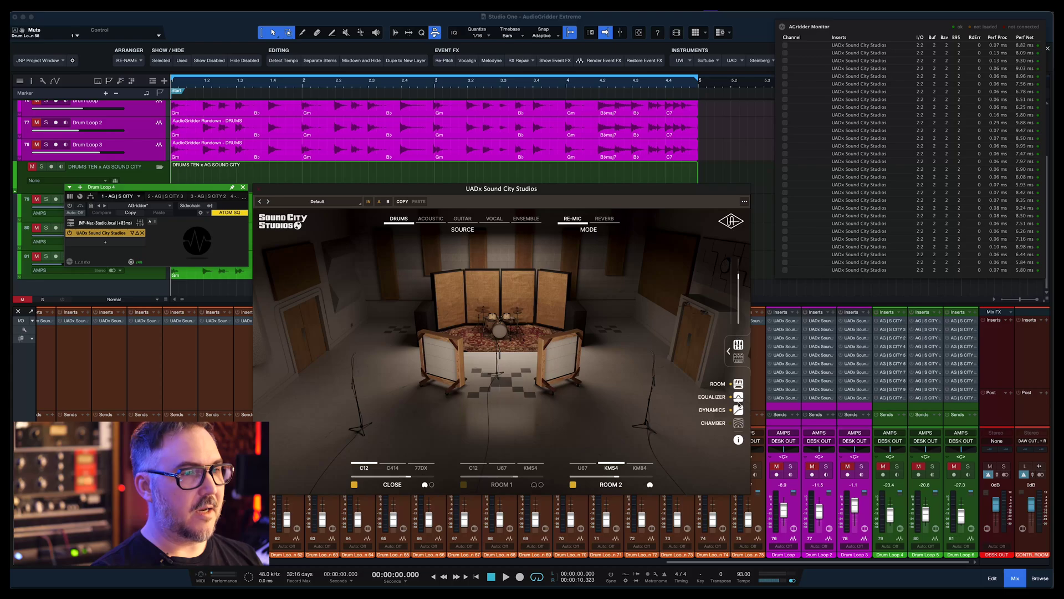
pyautogui.click(733, 349)
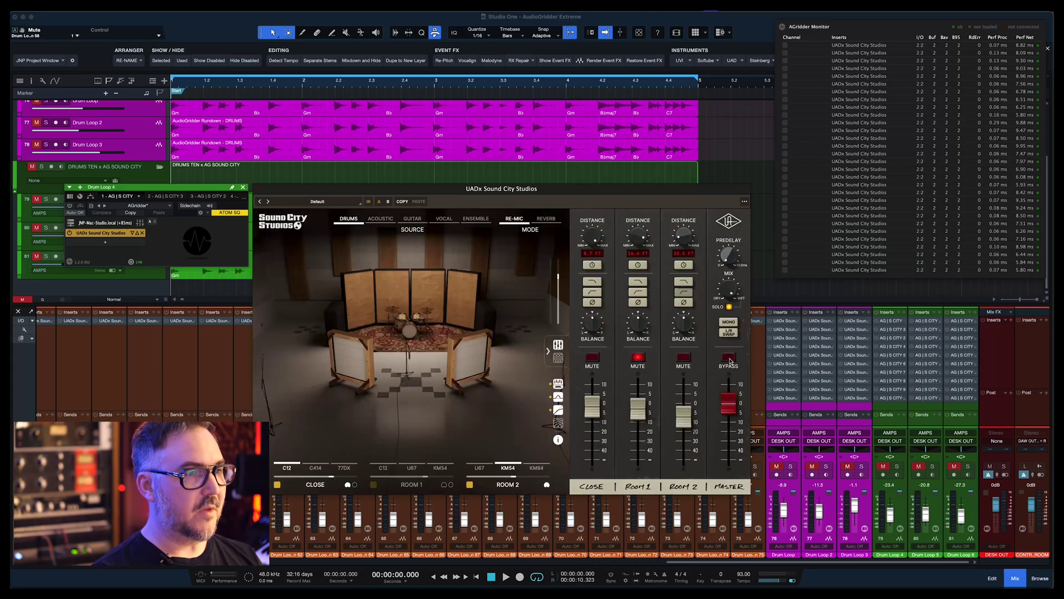
pyautogui.click(547, 354)
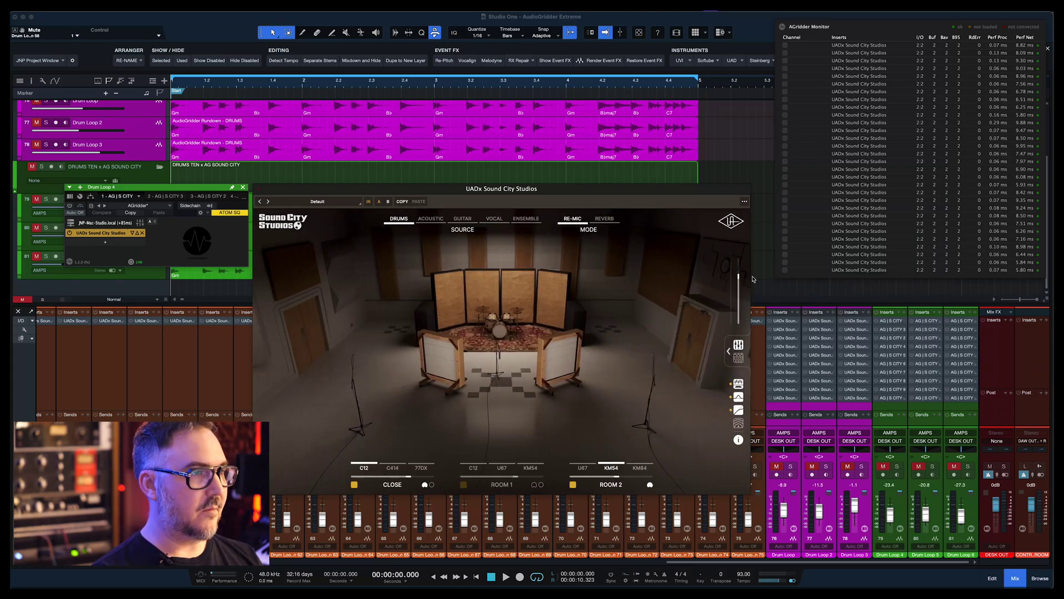
pyautogui.moveTo(194, 189); pyautogui.dragTo(216, 188)
# Close the plugin windows and select the Drum Loop 4, 5 and 6 tracks
pyautogui.click(259, 186)
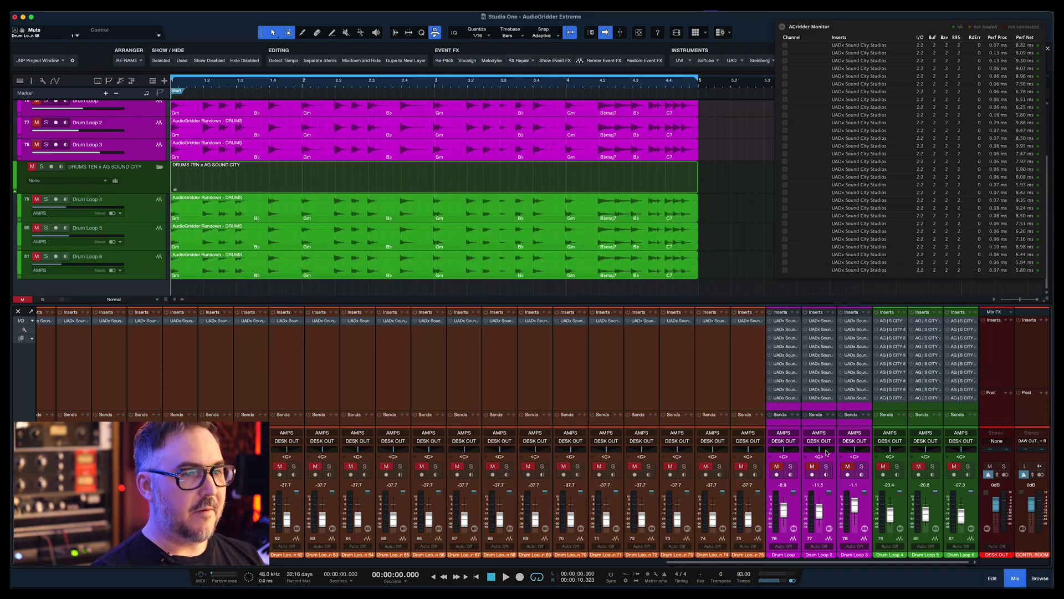
pyautogui.click(895, 408)
pyautogui.keyDown('shift'); pyautogui.click(961, 406); pyautogui.keyUp('shift')
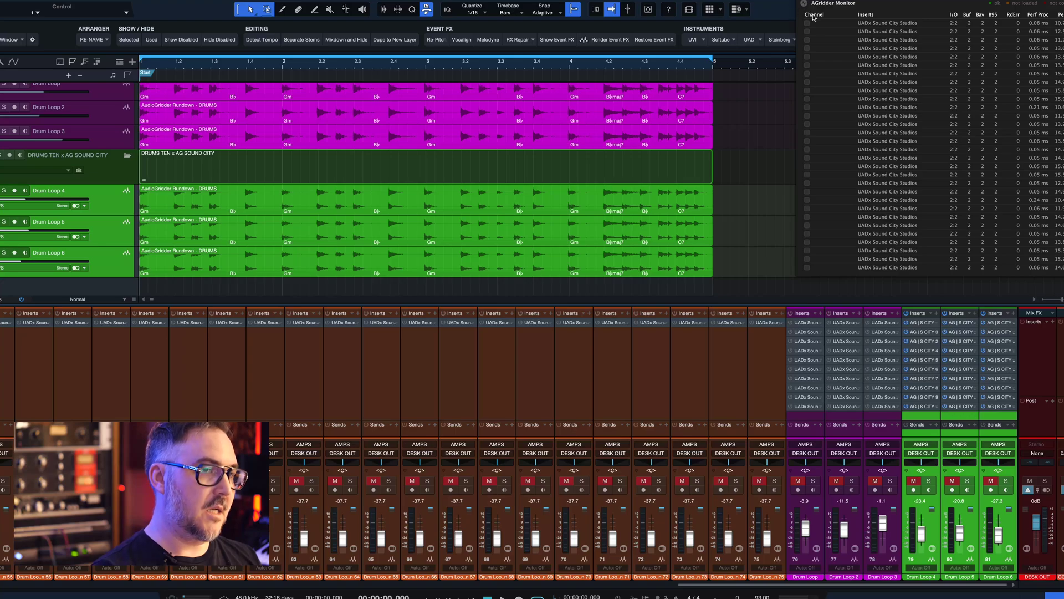
pyautogui.click(924, 323)
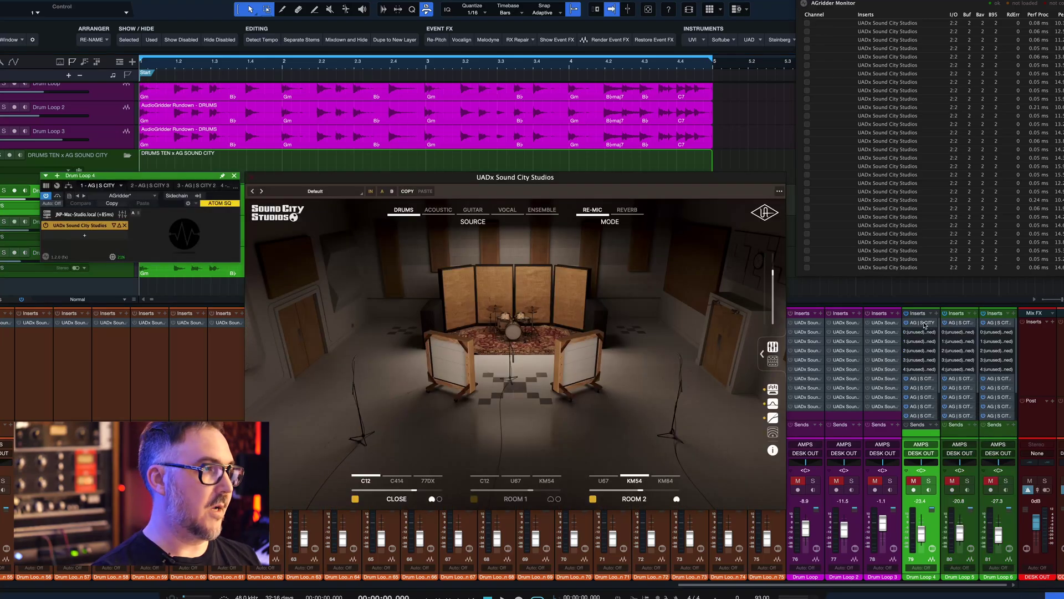
pyautogui.click(47, 215)
pyautogui.moveTo(64, 238)
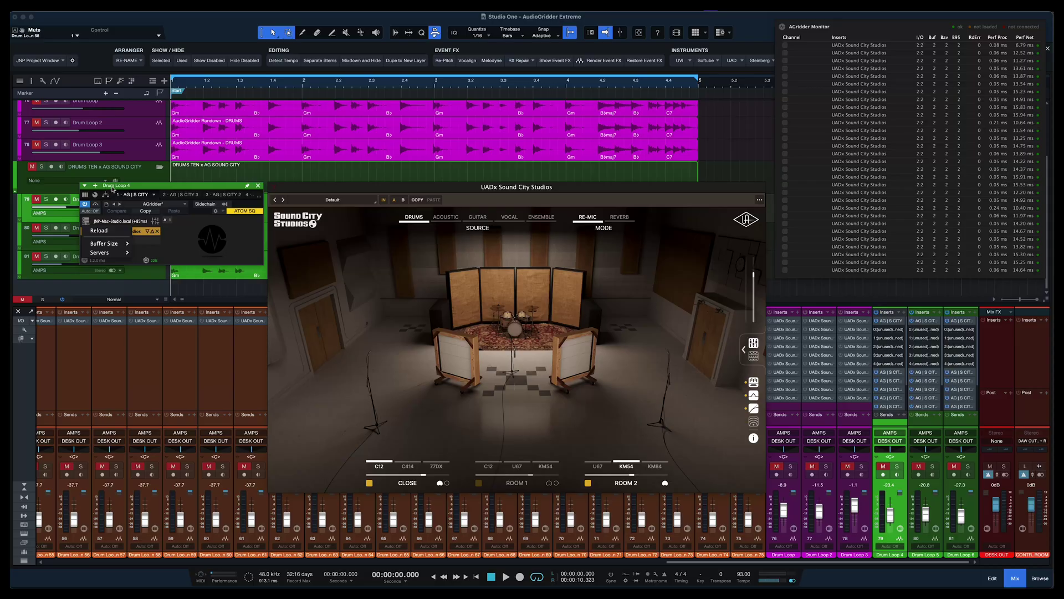
pyautogui.click(113, 189)
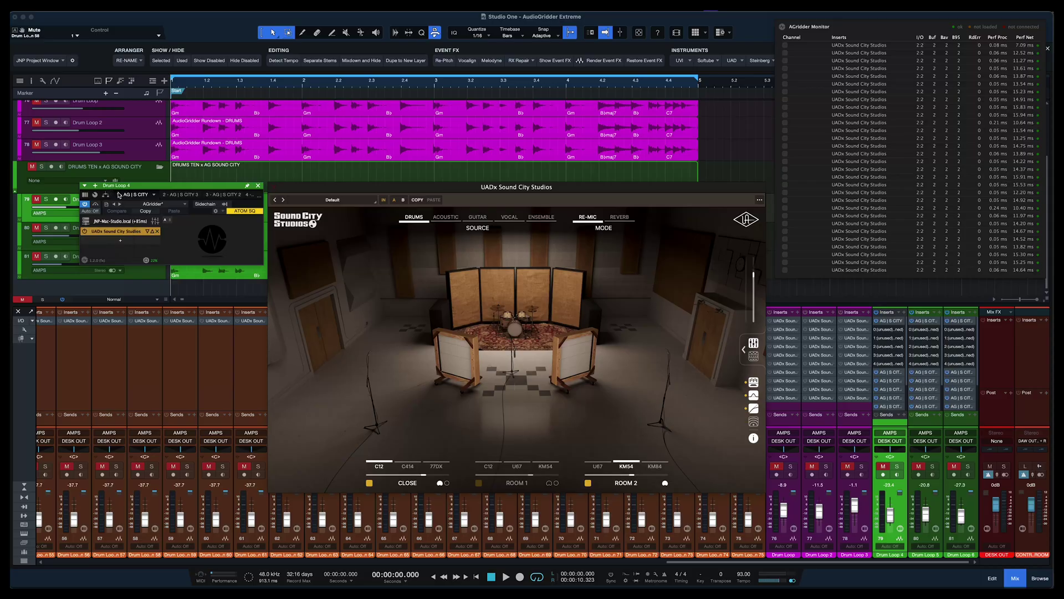
pyautogui.click(259, 186)
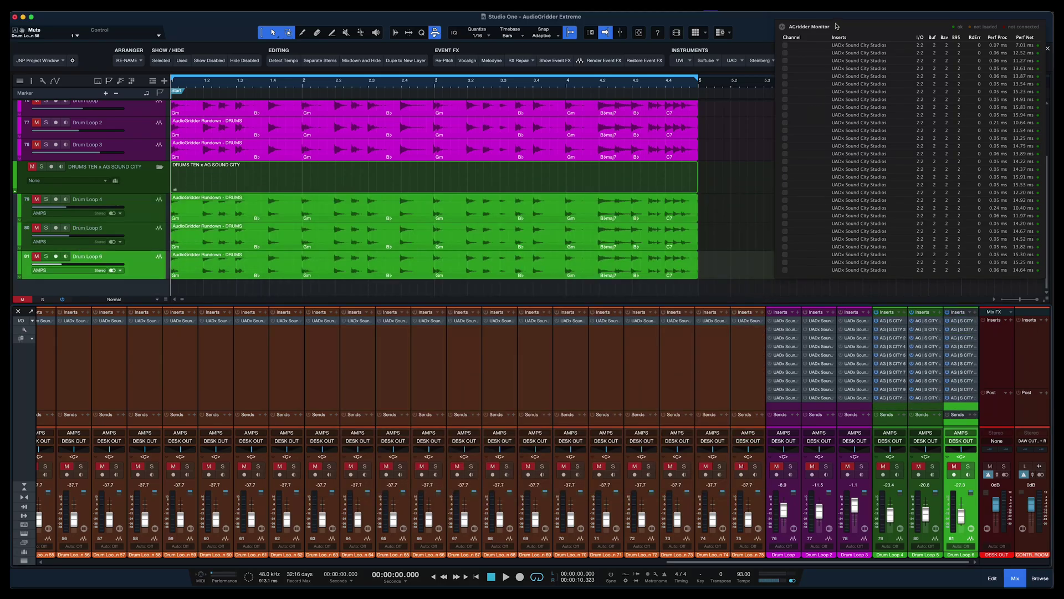
# Close the AGridder Monitor, play the song, and check the Performance Monitor's roughly 10% CPU load
pyautogui.click(714, 118)
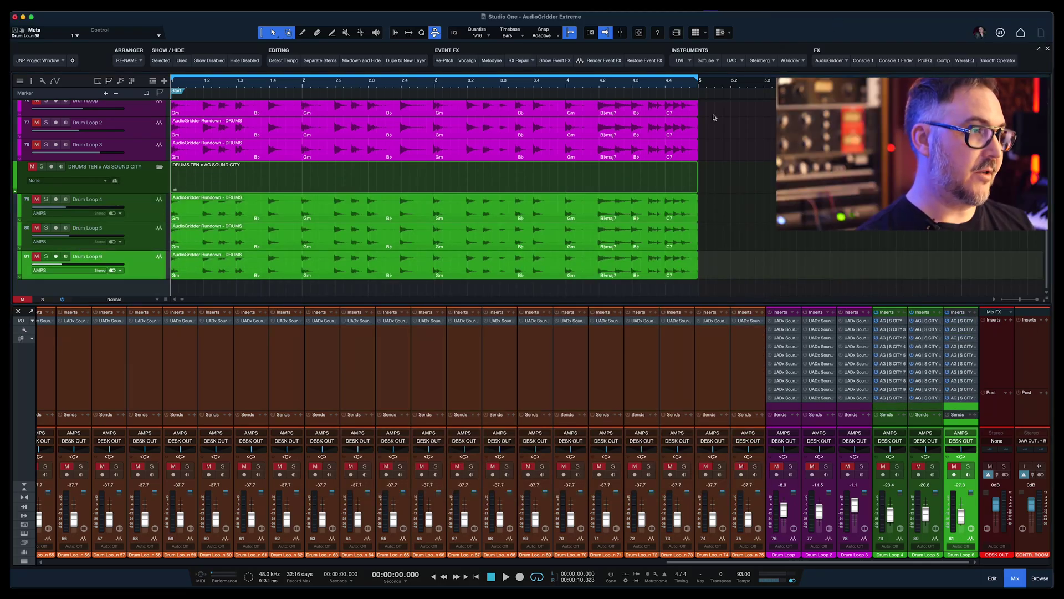
pyautogui.press('space')
pyautogui.click(224, 576)
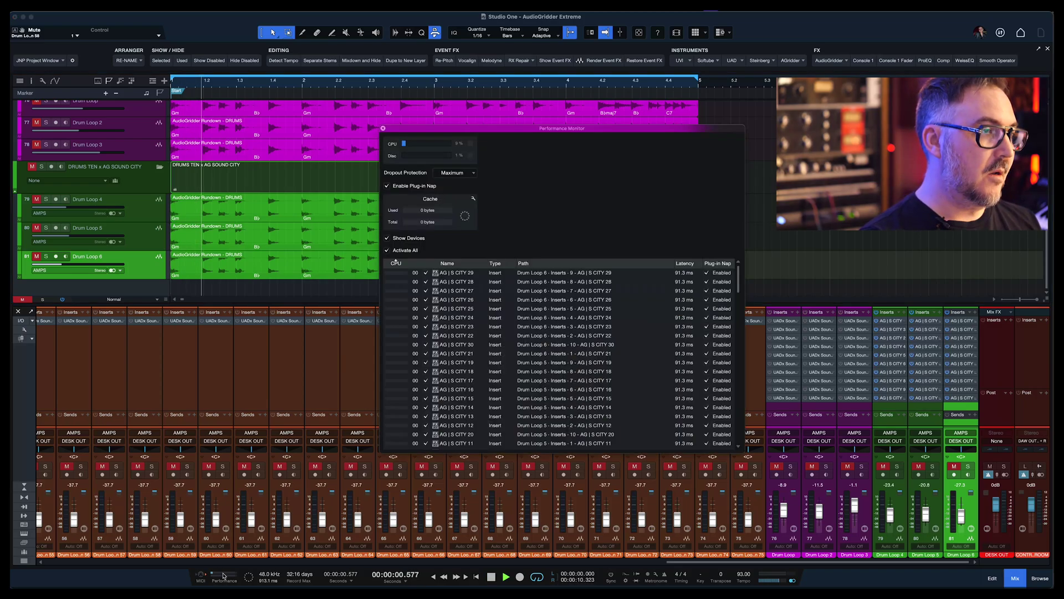
pyautogui.moveTo(548, 132); pyautogui.dragTo(600, 119)
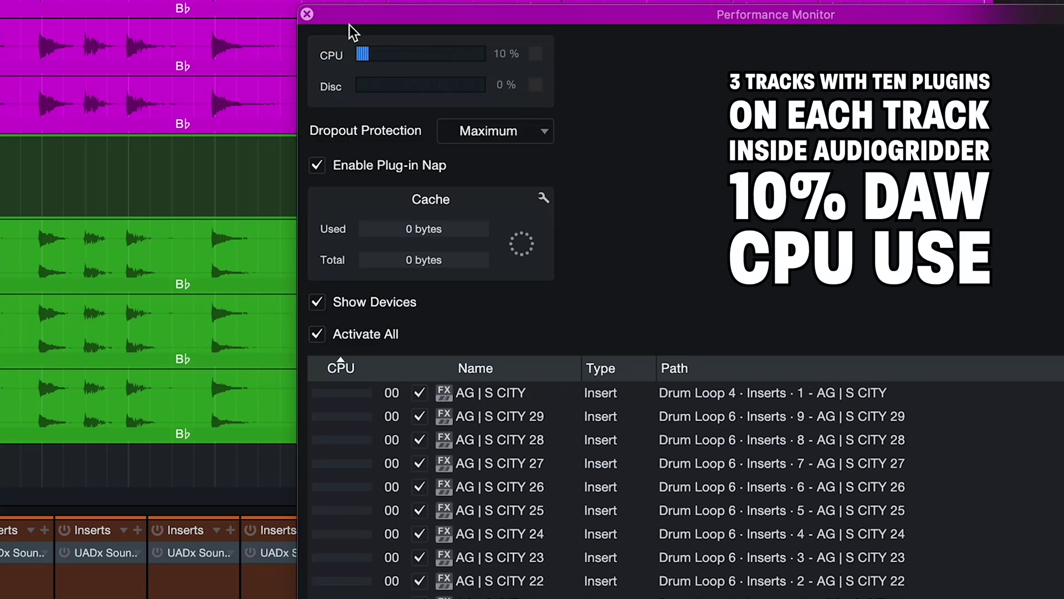
pyautogui.moveTo(350, 25); pyautogui.dragTo(532, 51)
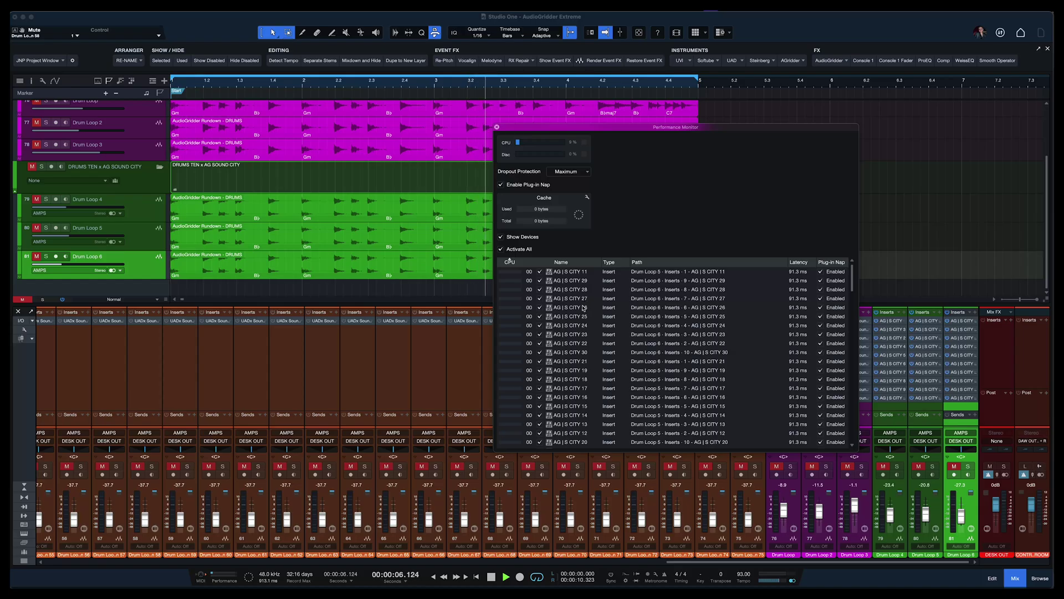
pyautogui.scroll(-5, 583, 308)
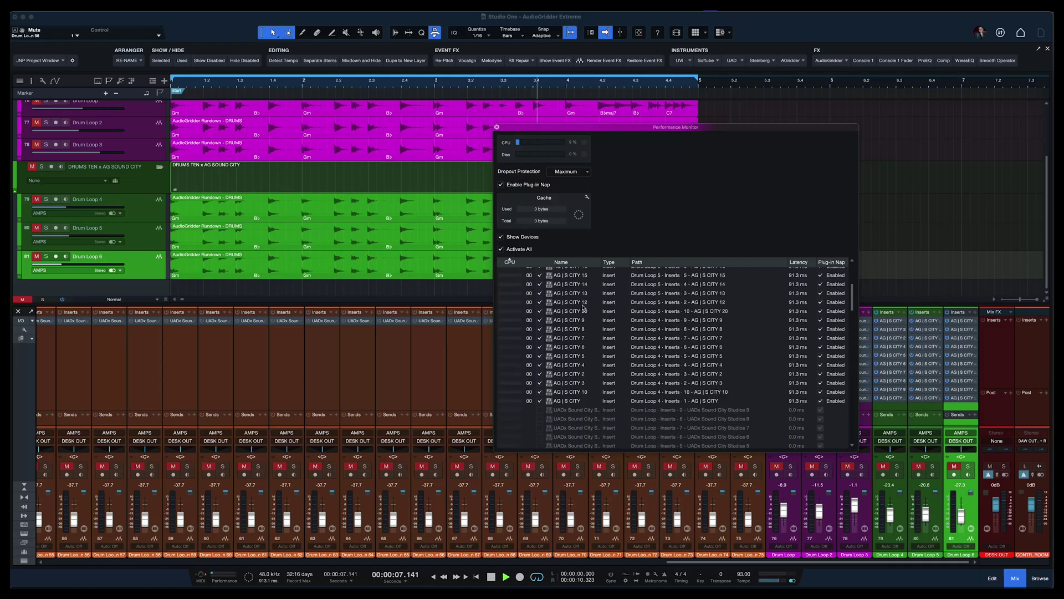
pyautogui.press('Escape')
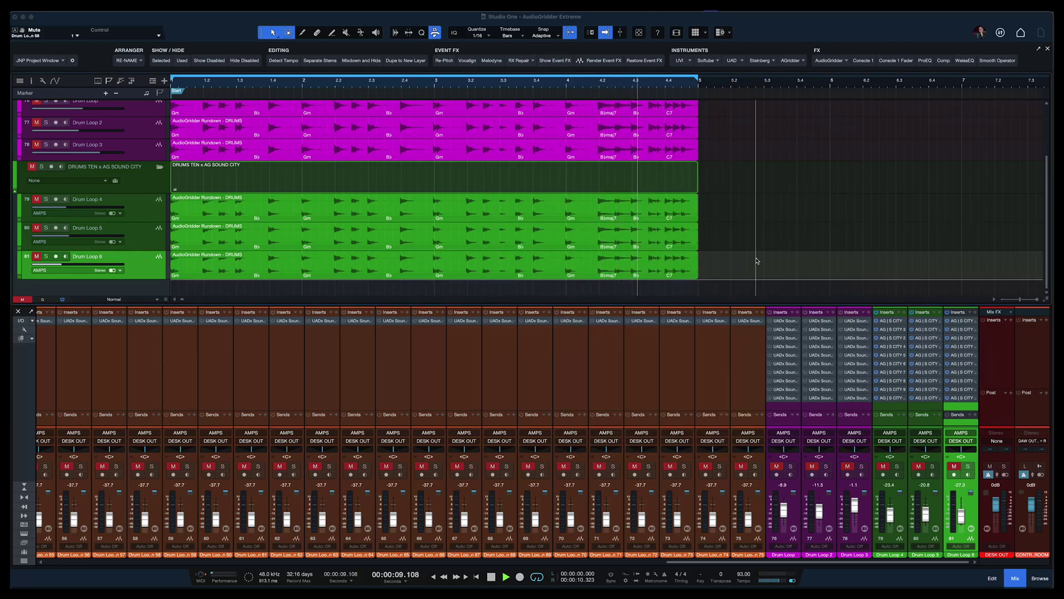
pyautogui.press('super+Tab')
pyautogui.press('super+Tab')
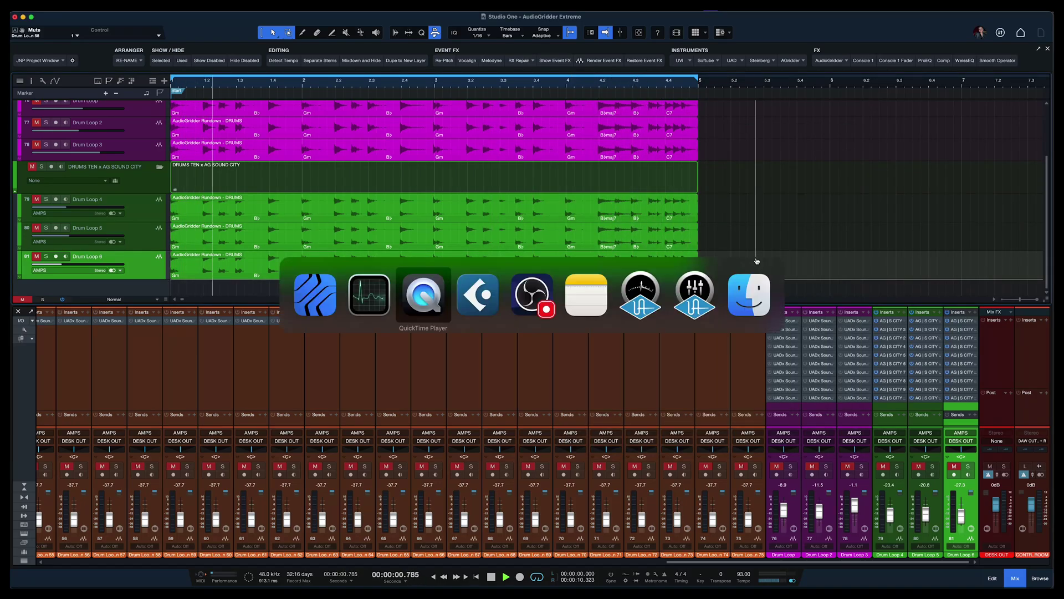
pyautogui.press('super+Tab')
pyautogui.press('super+Tab')
pyautogui.press('super+Tab')
pyautogui.press('super+Tab')
pyautogui.press('super+Tab')
pyautogui.press('super+Tab')
pyautogui.press('super+Tab')
pyautogui.press('super+Tab')
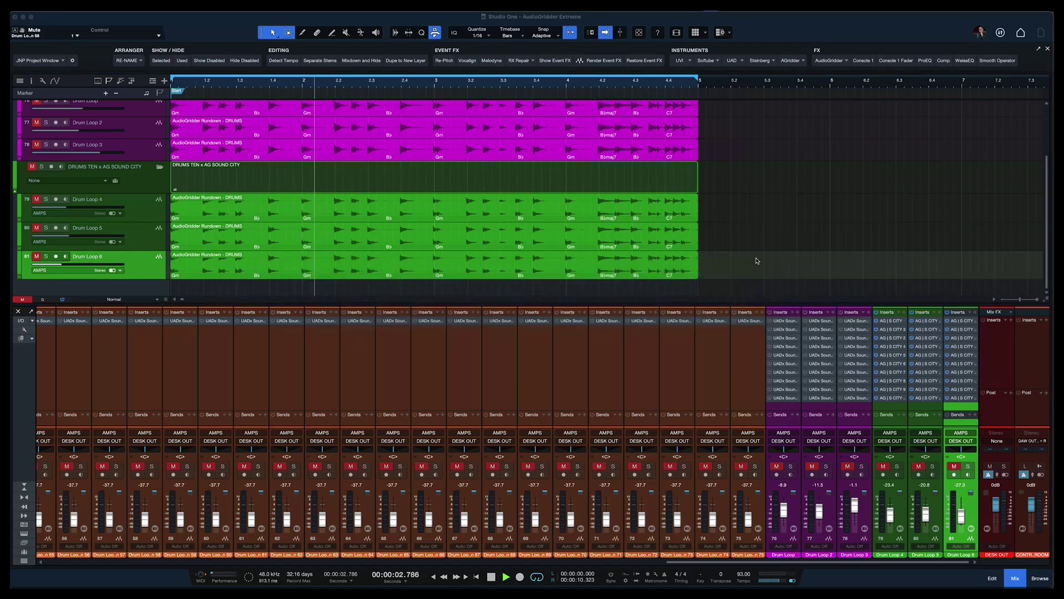
pyautogui.click(755, 569)
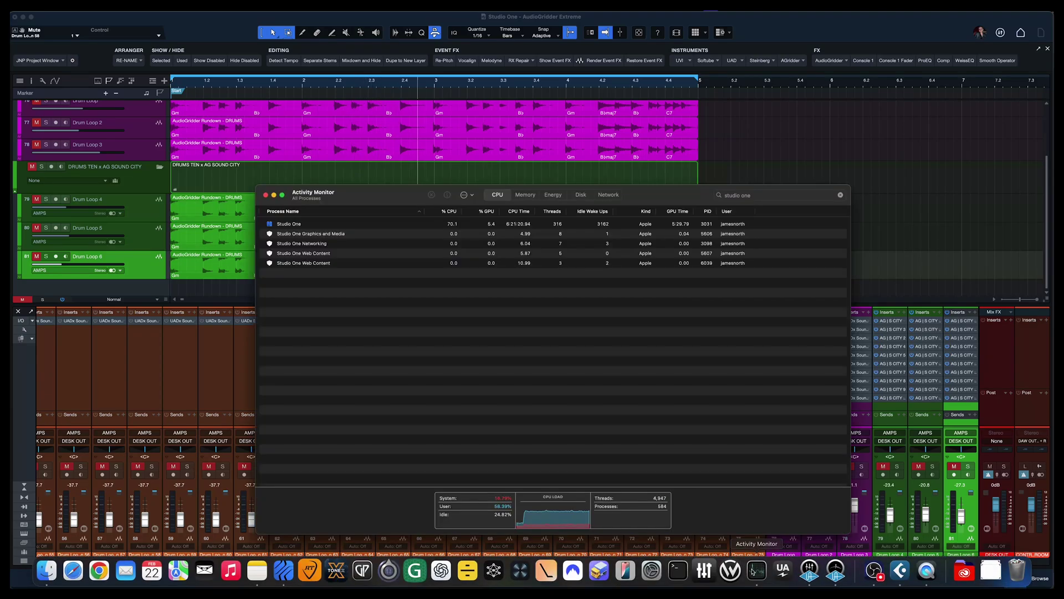
pyautogui.press('super+f')
pyautogui.write('au')
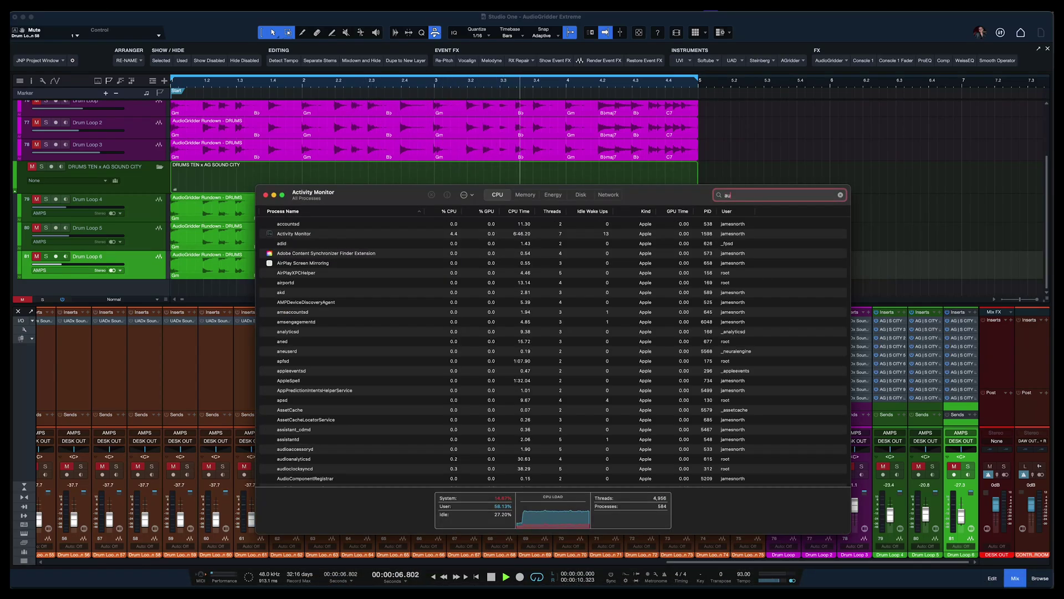
pyautogui.write('diogridder')
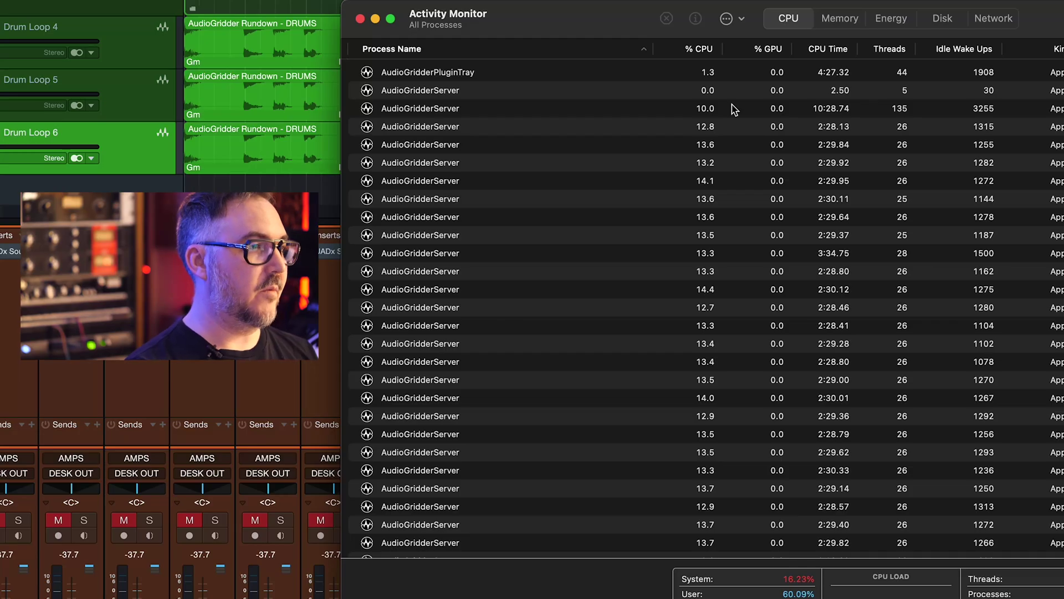
pyautogui.click(429, 49)
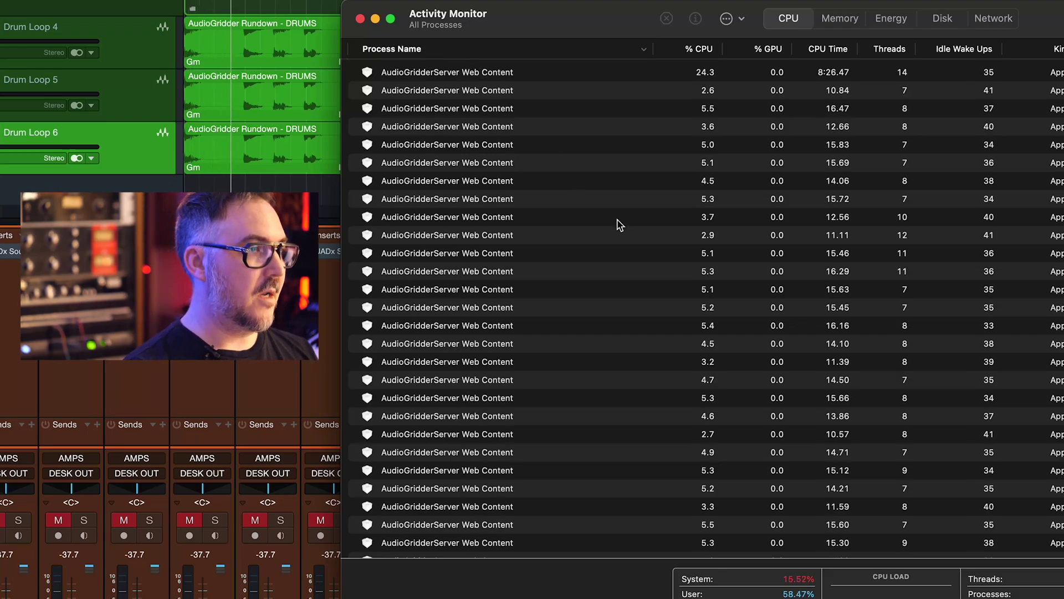
pyautogui.click(513, 50)
pyautogui.scroll(-3, 488, 265)
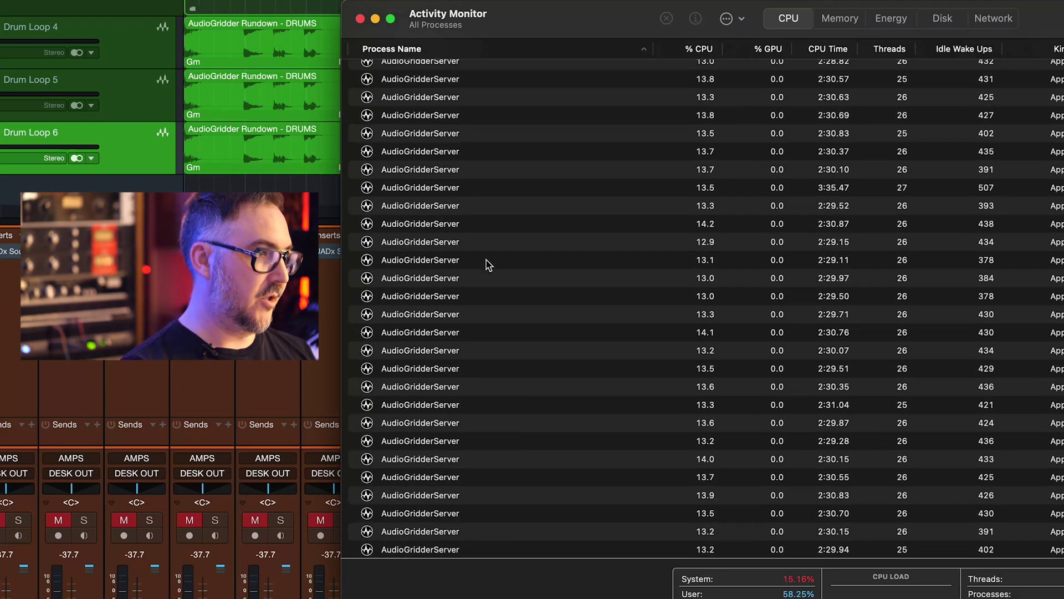
pyautogui.scroll(-3, 488, 265)
pyautogui.scroll(10, 487, 261)
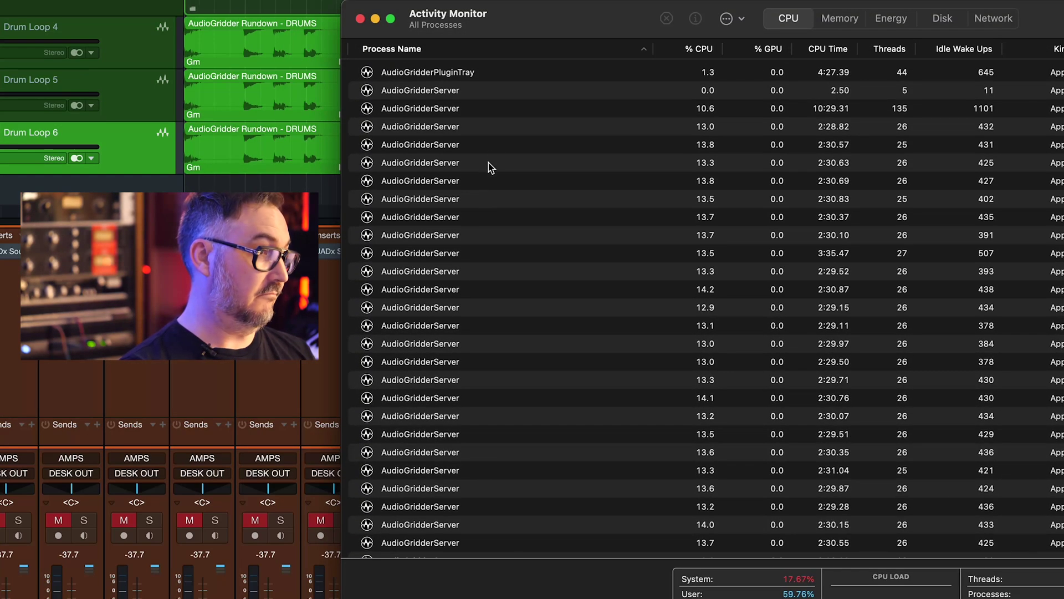
pyautogui.scroll(-5, 501, 167)
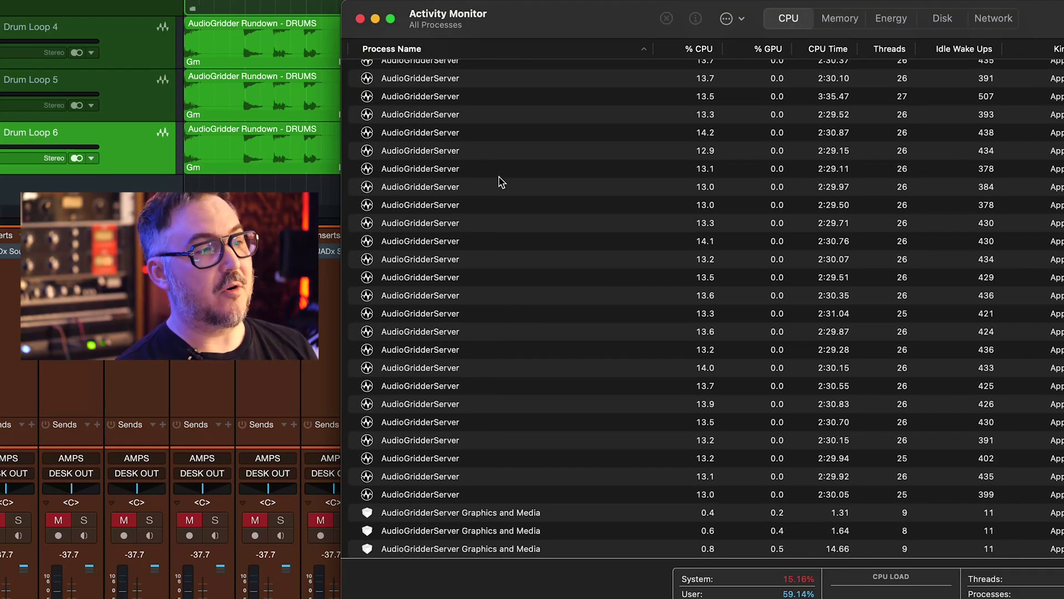
pyautogui.scroll(-10, 500, 184)
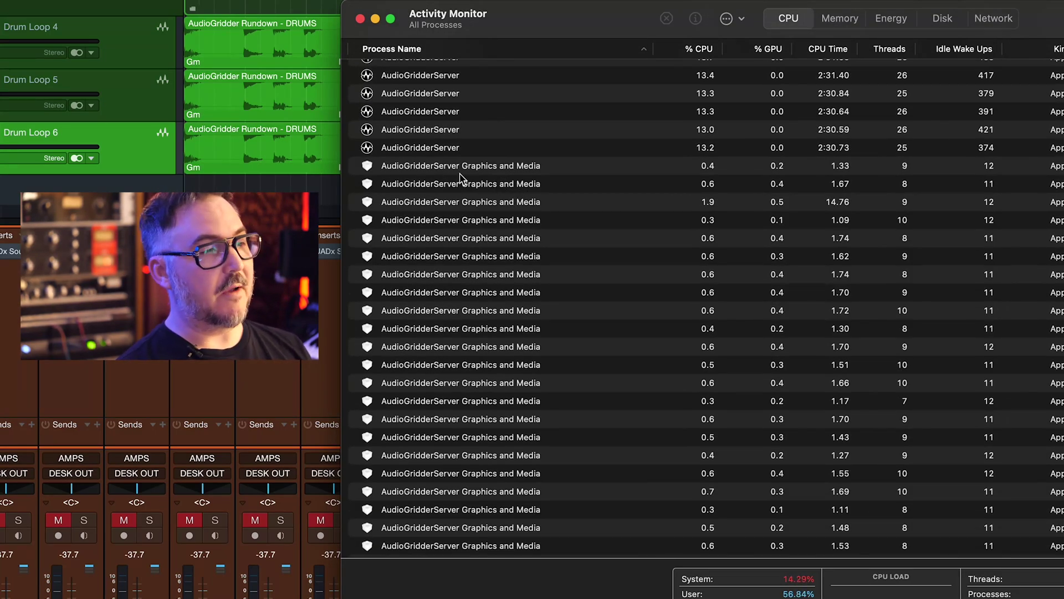
pyautogui.scroll(-8, 516, 183)
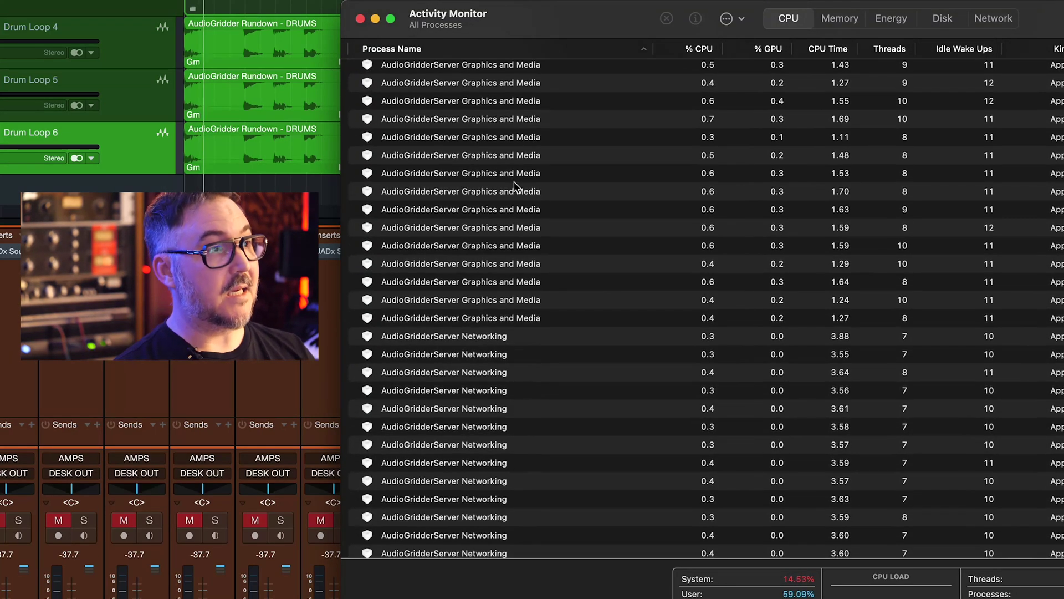
pyautogui.scroll(-10, 514, 185)
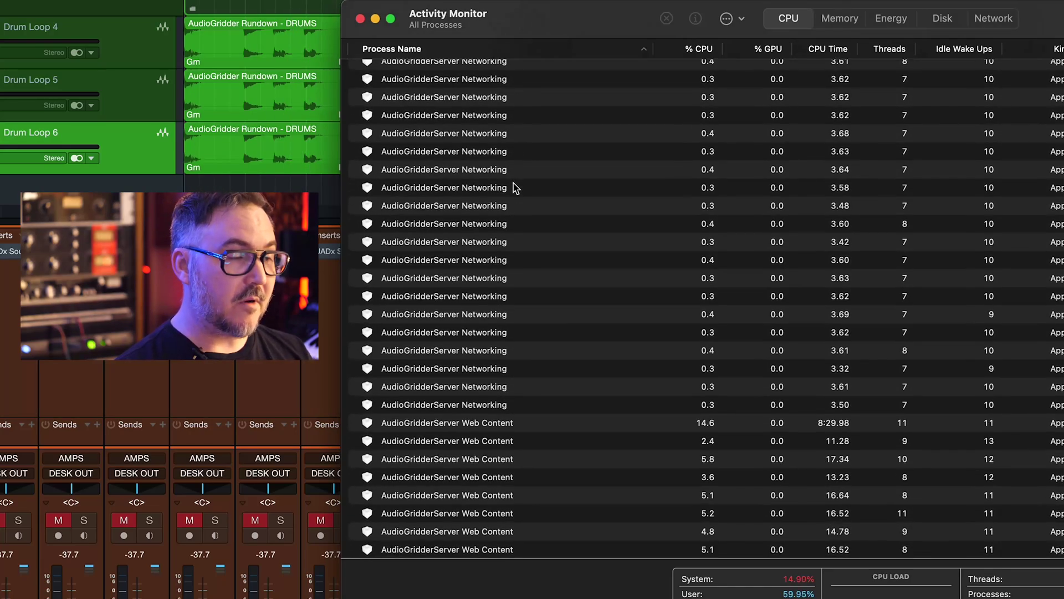
pyautogui.scroll(15, 514, 186)
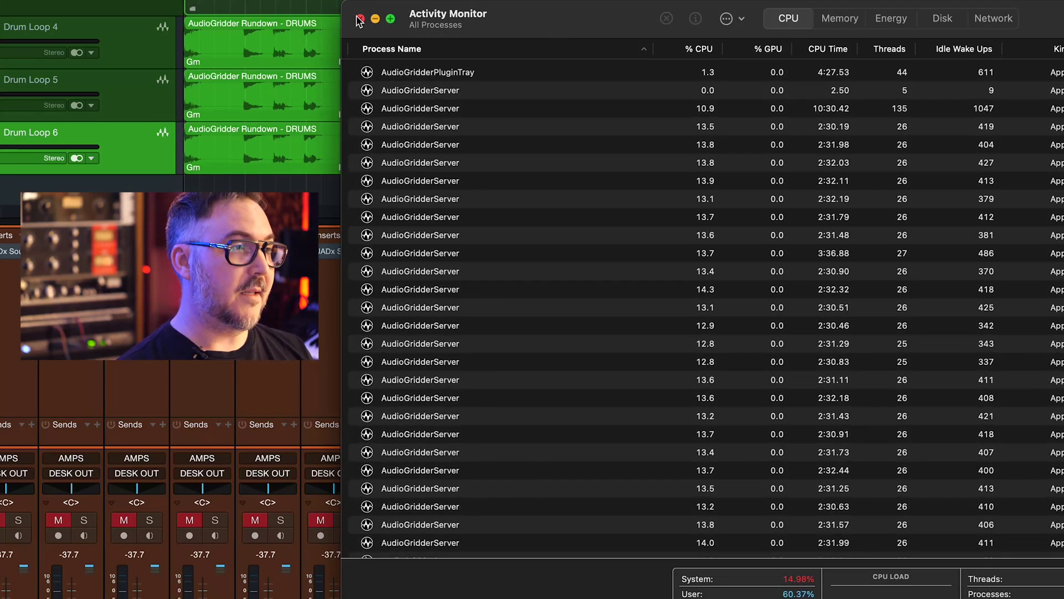
pyautogui.click(359, 20)
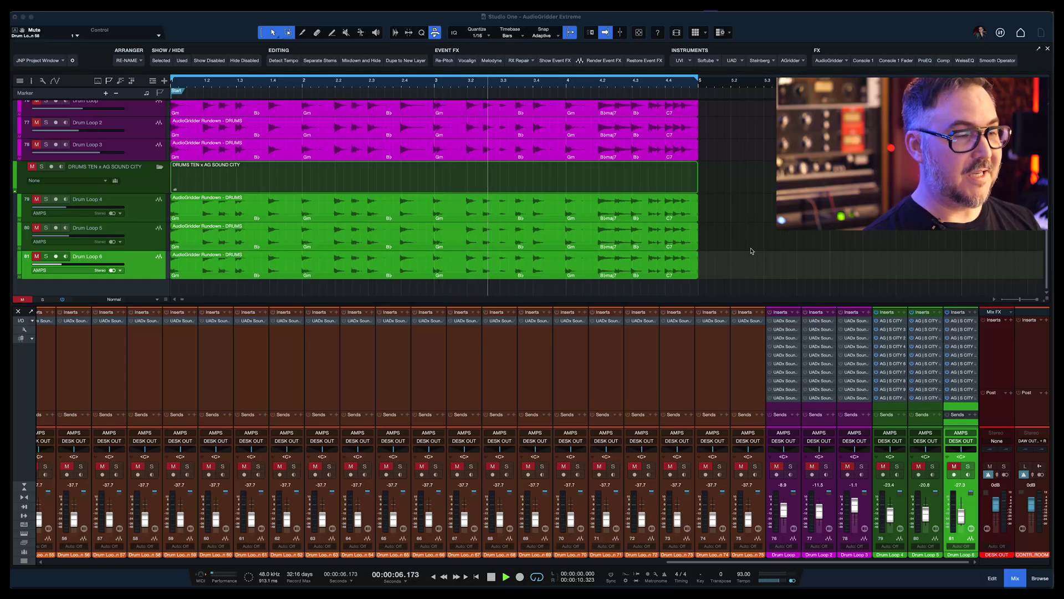
pyautogui.press('super+Tab')
pyautogui.press('super+Tab')
pyautogui.press('super+Tab')
pyautogui.press('super+Tab')
pyautogui.press('super+Tab')
pyautogui.press('super+Tab')
pyautogui.press('super+Tab')
pyautogui.press('super+Tab')
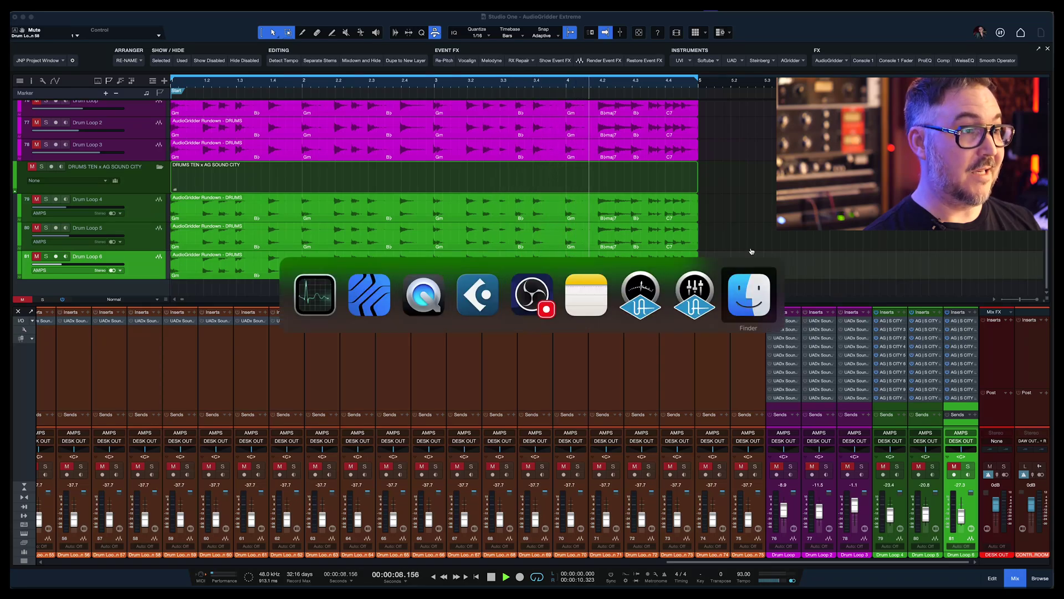
pyautogui.click(730, 574)
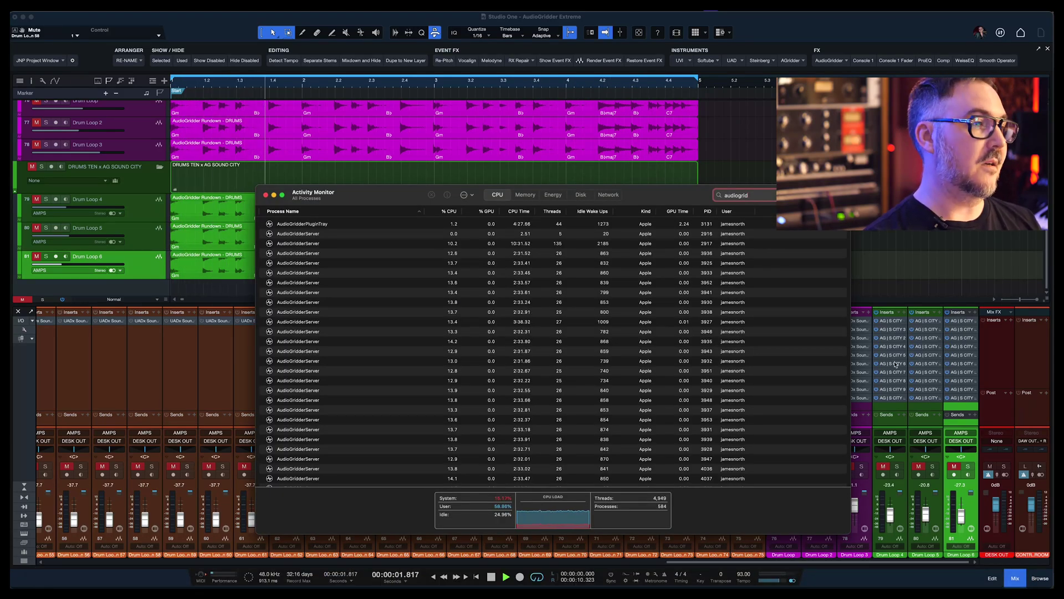
pyautogui.click(265, 195)
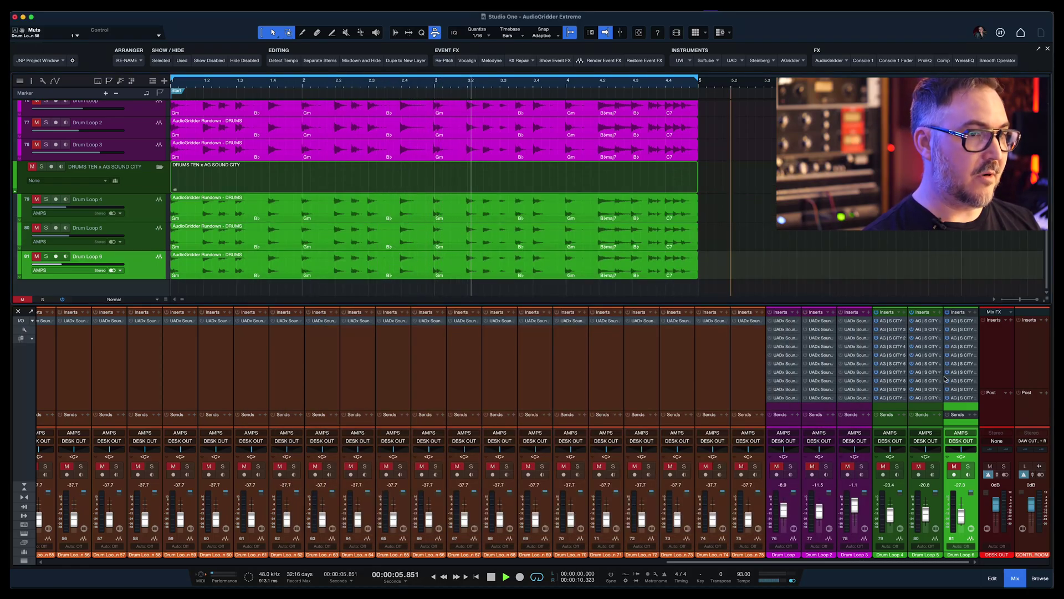
# Bring up the Performance Monitor to review plug-in CPU load
pyautogui.click(229, 572)
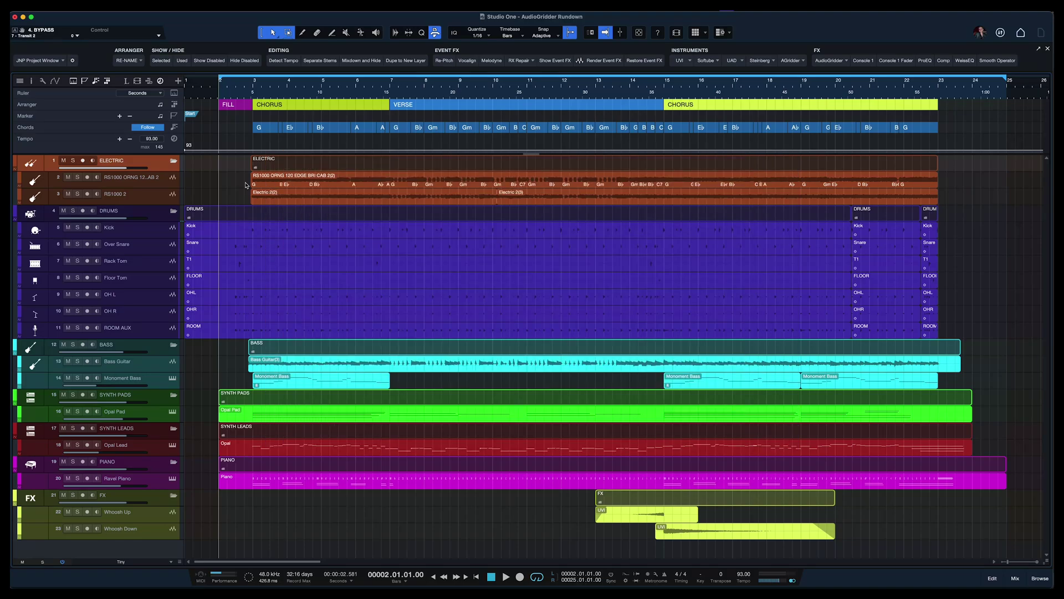
# Solo the ELECTRIC folder track and play the song from bar 2
pyautogui.click(72, 160)
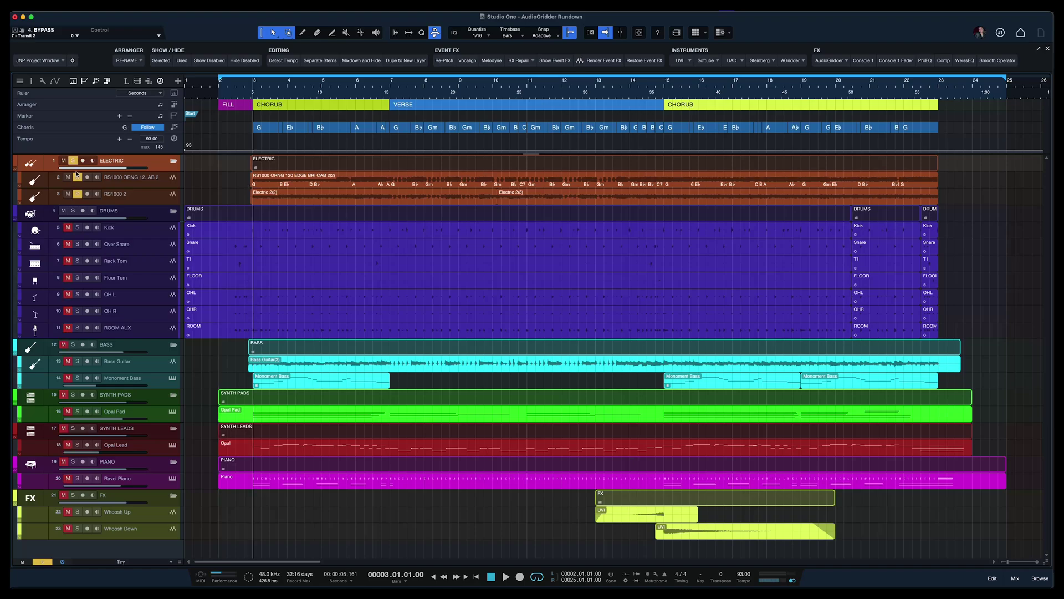
pyautogui.click(220, 83)
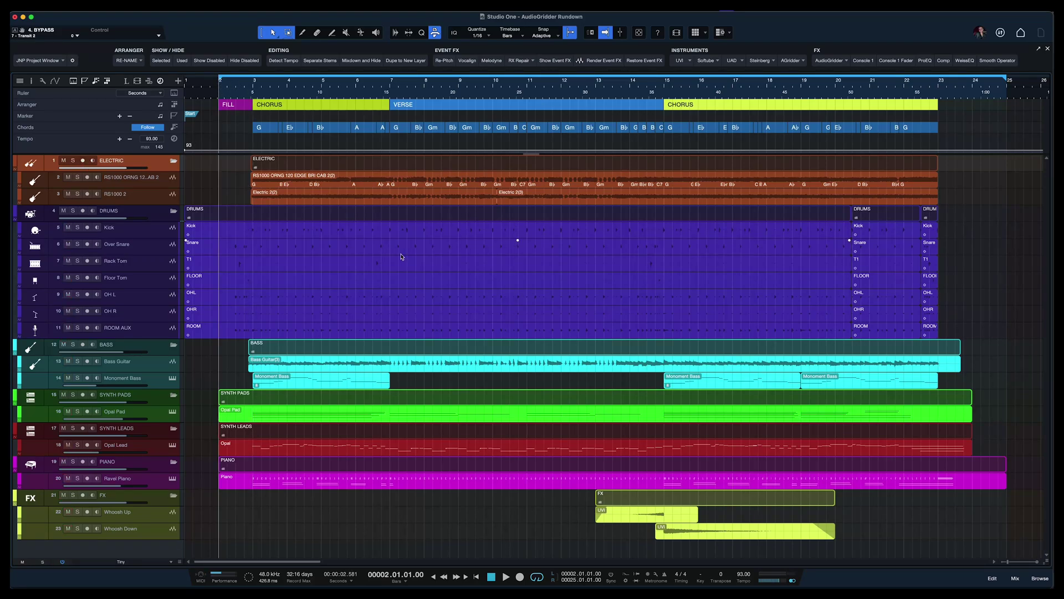
pyautogui.press('space')
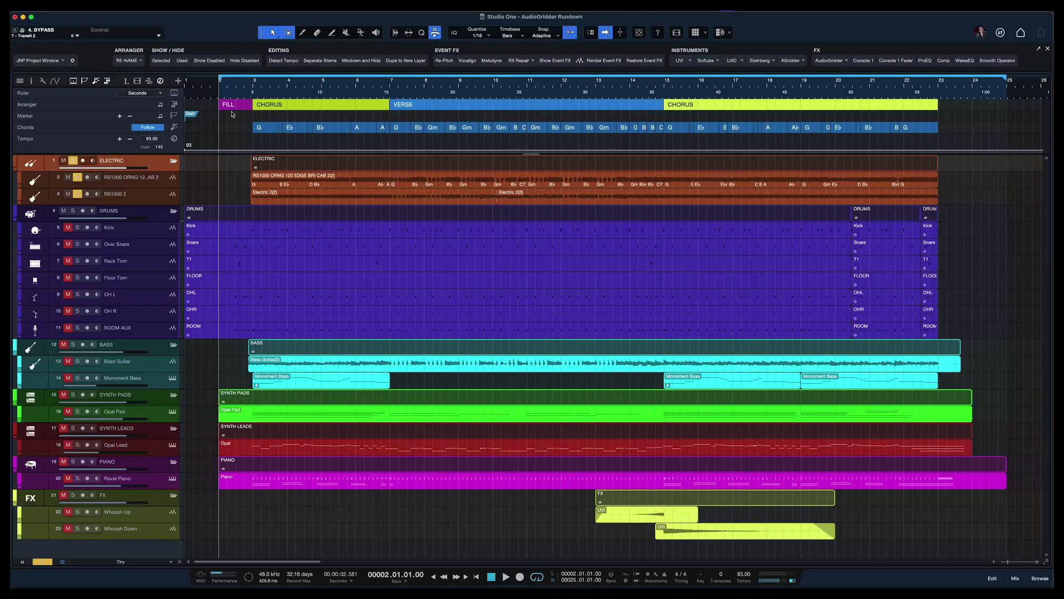
# Audition the song from bar 3 and bar 7, clearing the drum and bass solos
pyautogui.click(252, 87)
pyautogui.press('space')
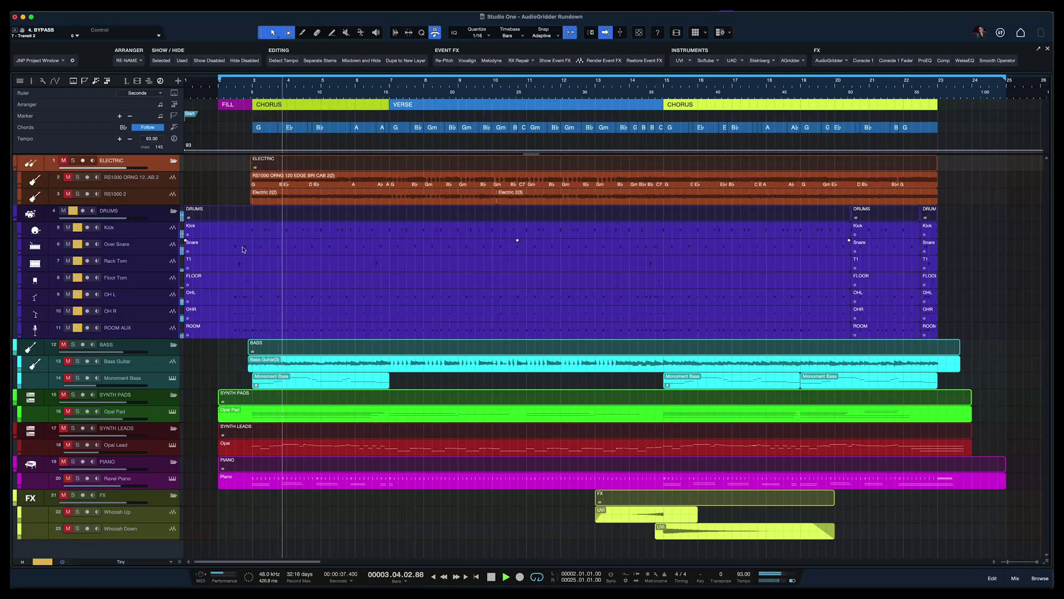
pyautogui.click(72, 214)
pyautogui.press('space')
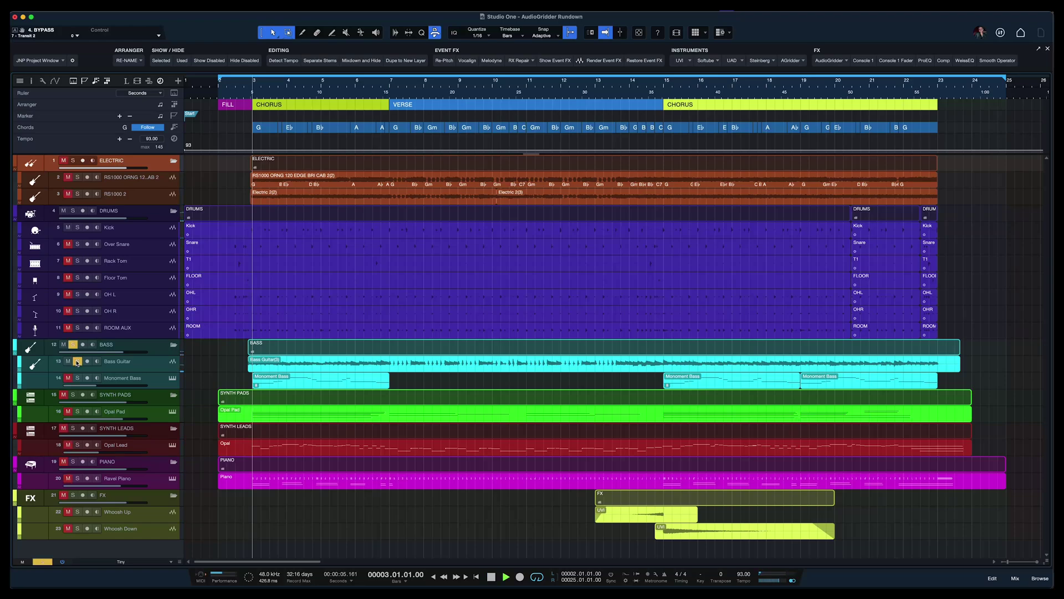
pyautogui.press('space')
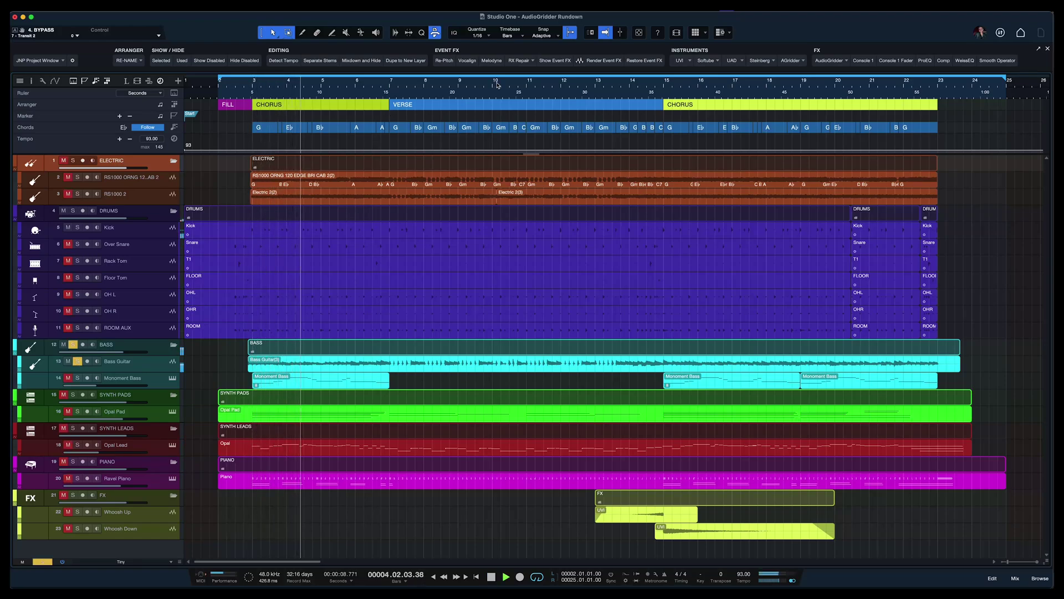
pyautogui.click(407, 241)
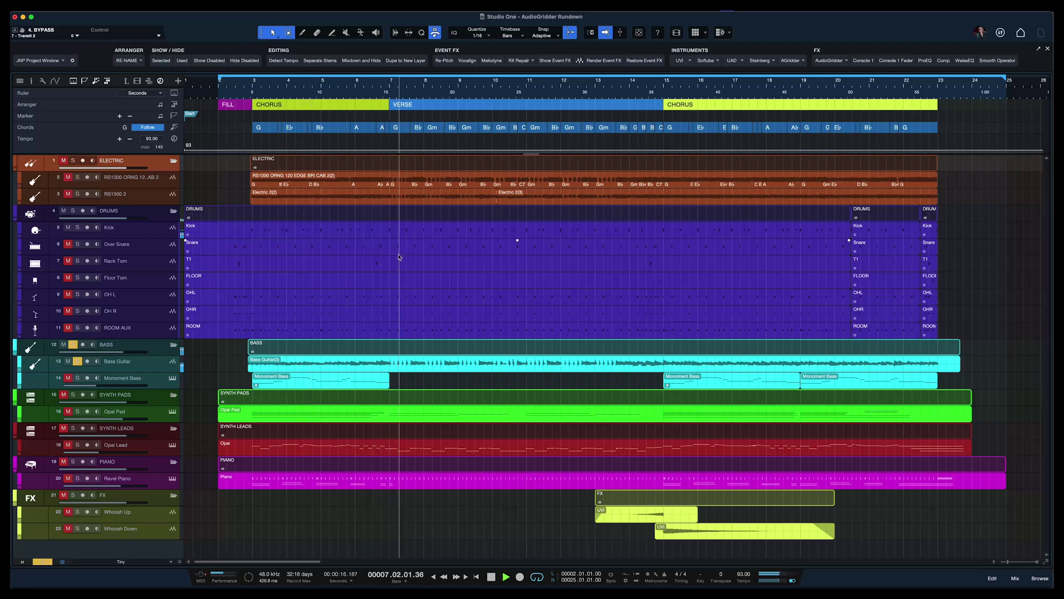
pyautogui.press('space')
pyautogui.click(73, 344)
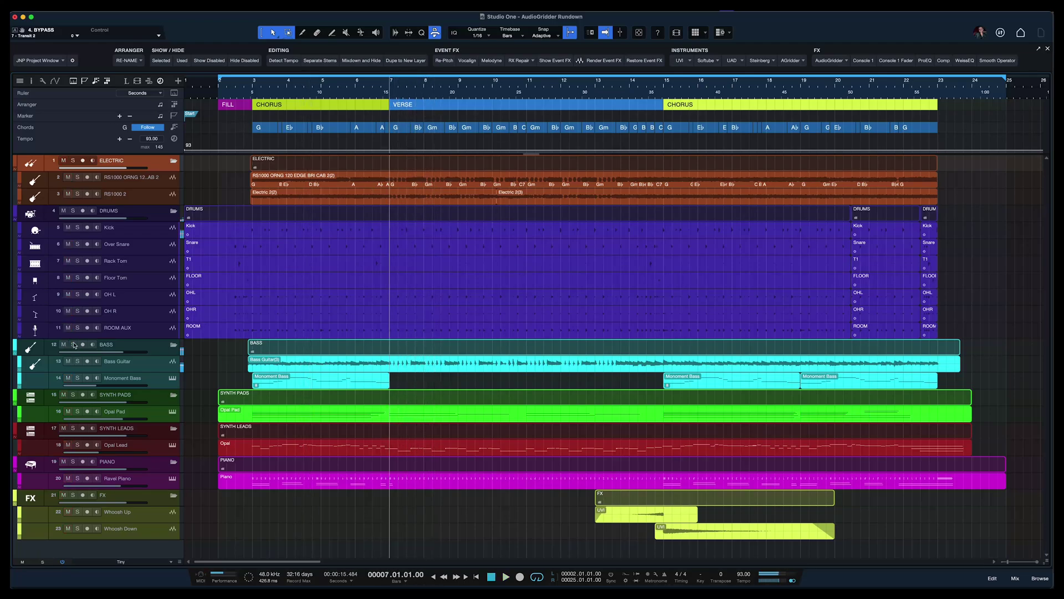
# Play from bar 15, then stop and clear all solos with Shift+S
pyautogui.click(664, 79)
pyautogui.press('space')
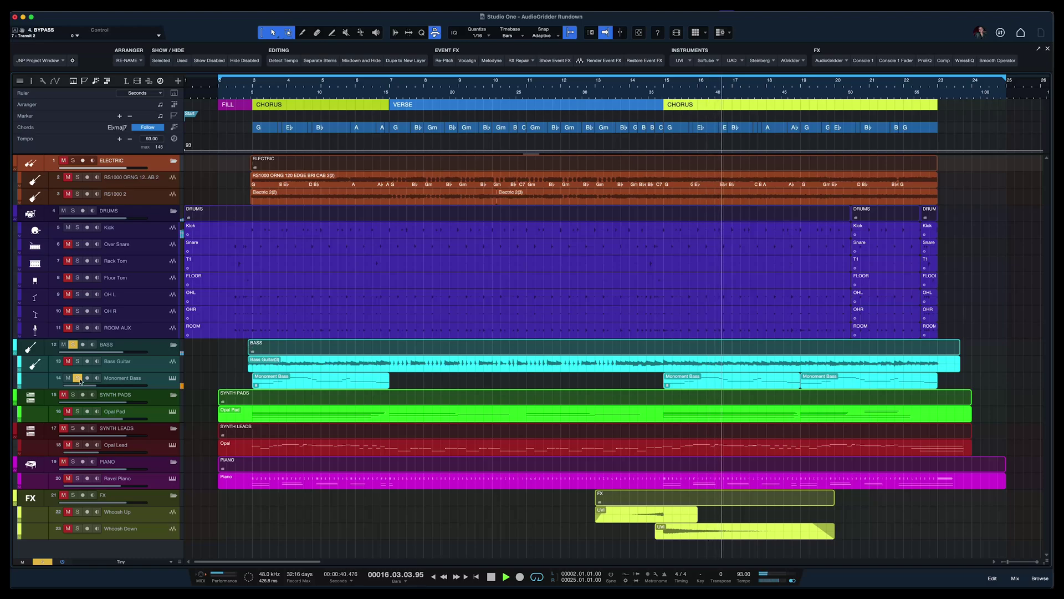
pyautogui.press('space')
pyautogui.hotkey('shift', 's')
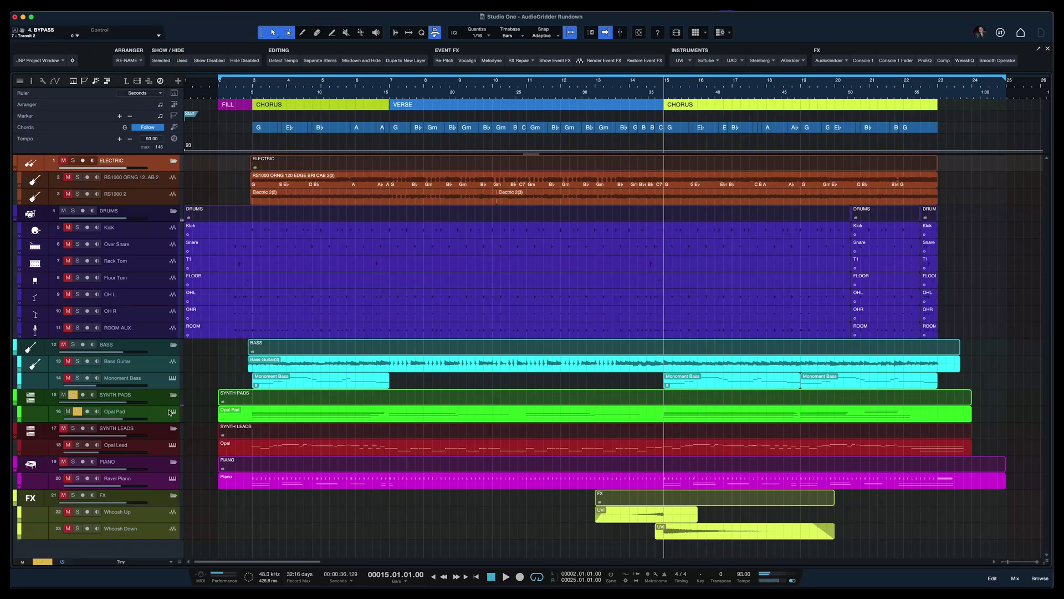
# View the Opal Pad editor, then solo the Opal Lead track and view its editor
pyautogui.click(173, 412)
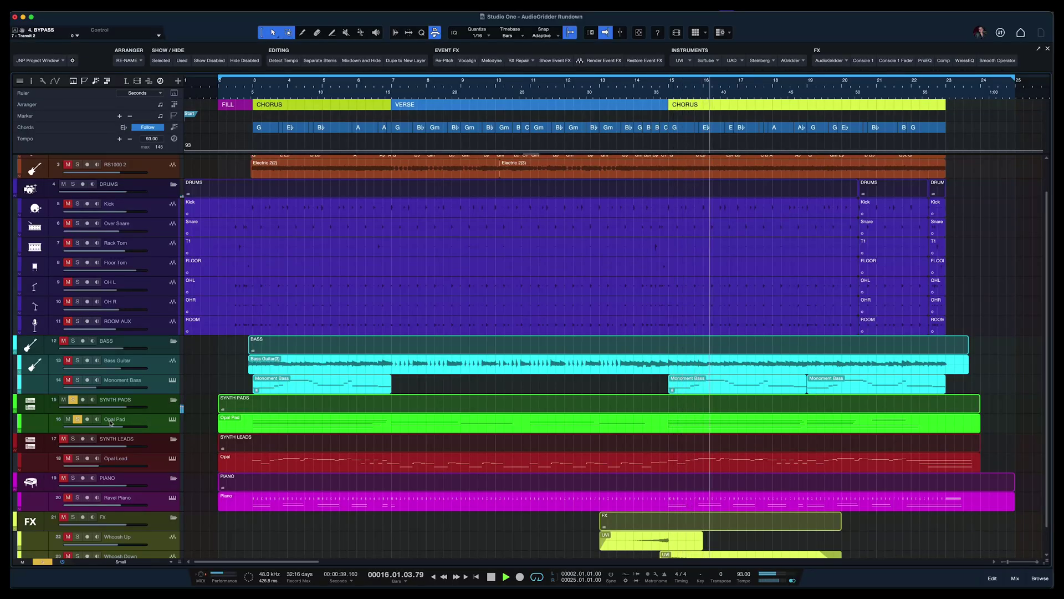
pyautogui.click(78, 459)
pyautogui.click(172, 459)
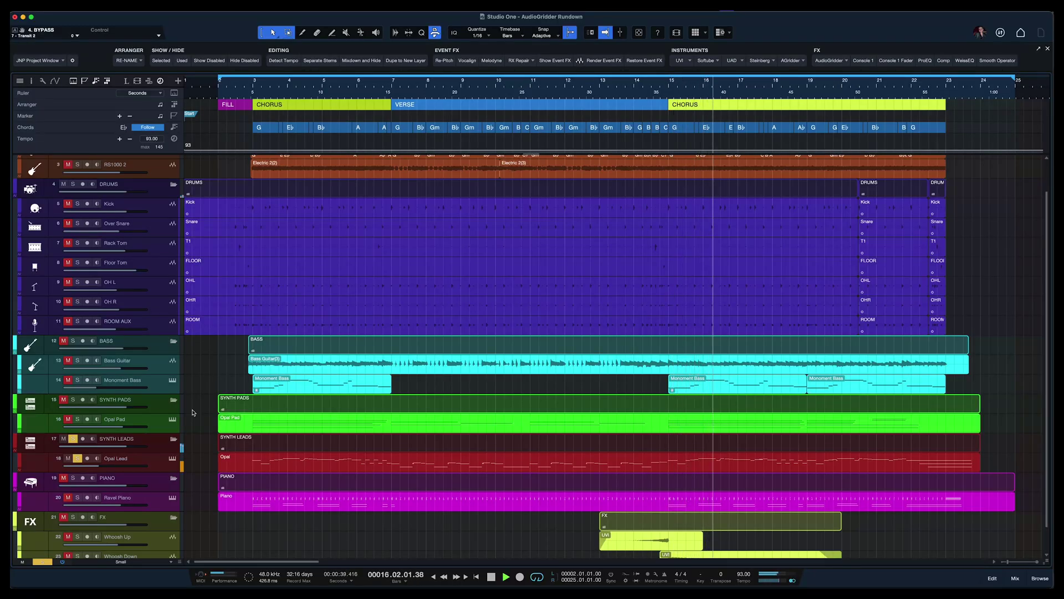
pyautogui.press('space')
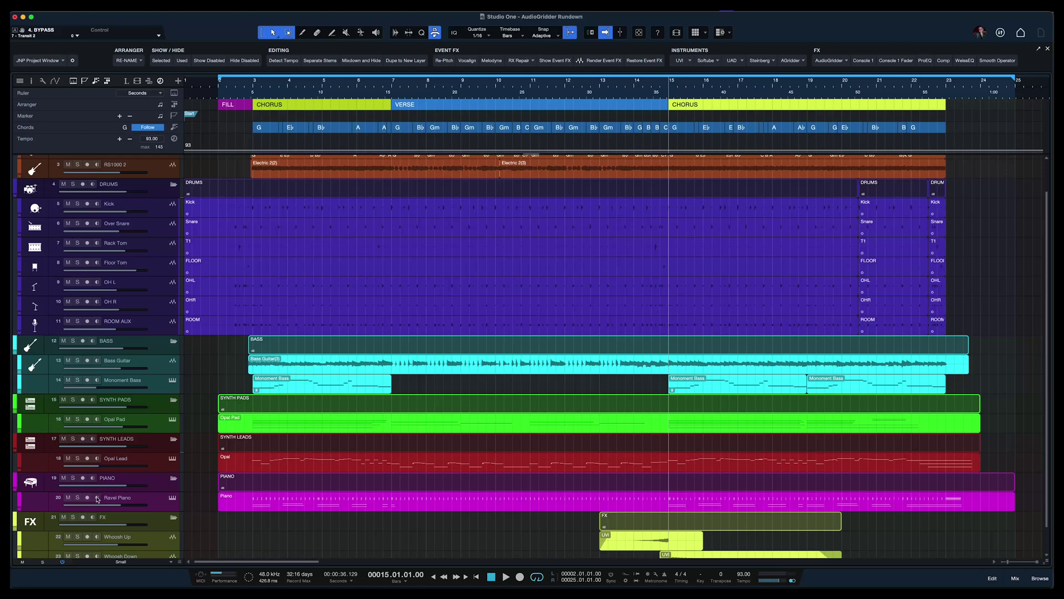
# Open and close the Ravel Piano plugin, solo its track, and play from bar 15
pyautogui.click(172, 497)
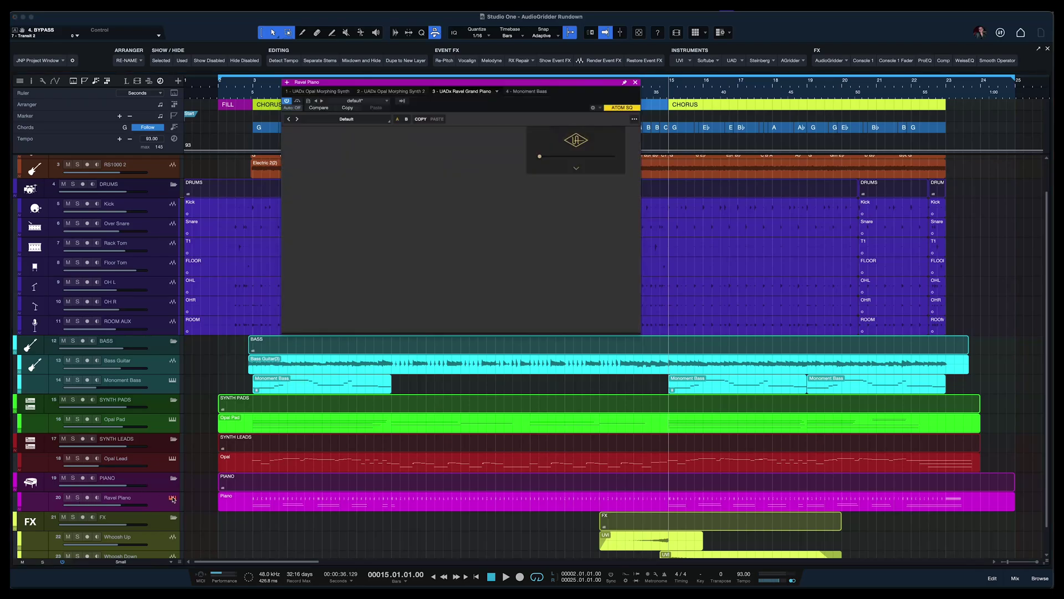
pyautogui.click(636, 83)
pyautogui.click(77, 497)
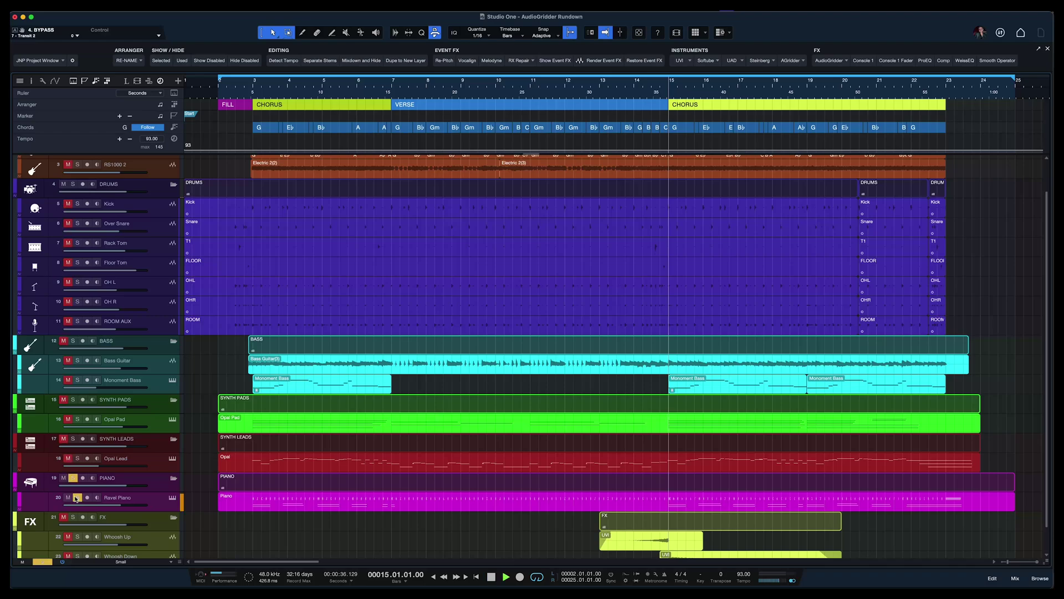
pyautogui.press('space')
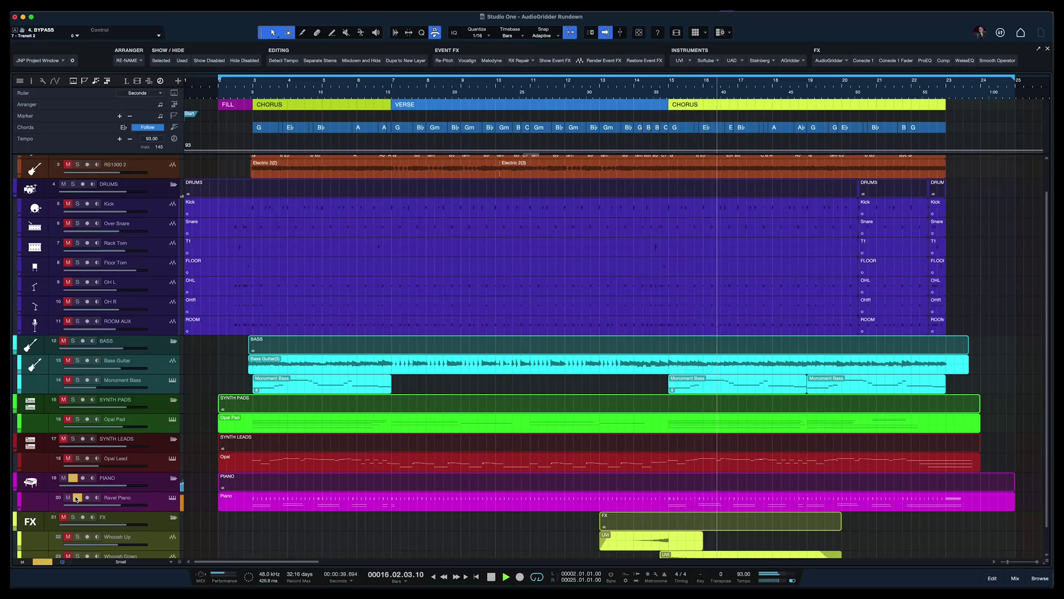
pyautogui.press('space')
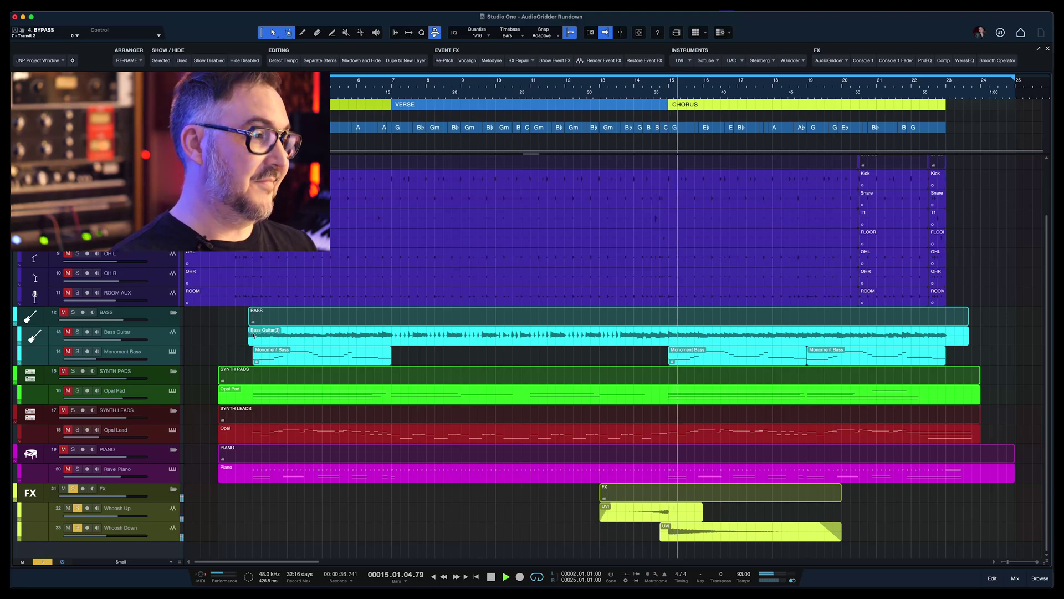
pyautogui.press('space')
# Play the song from bar 15 while watching the Performance Monitor's CPU load around 38%
pyautogui.scroll(2, 362, 375)
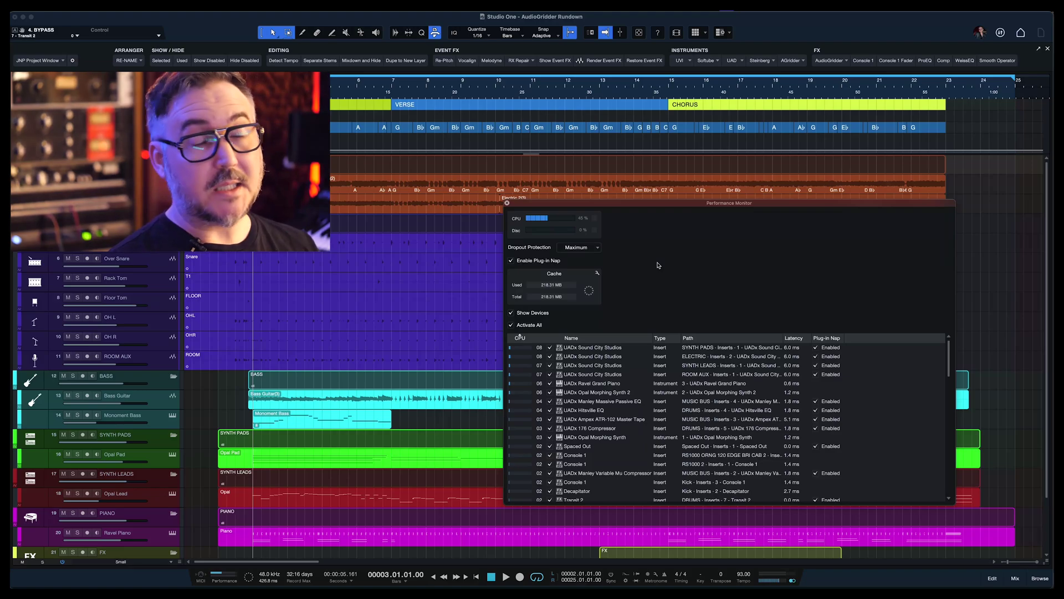
pyautogui.press('space')
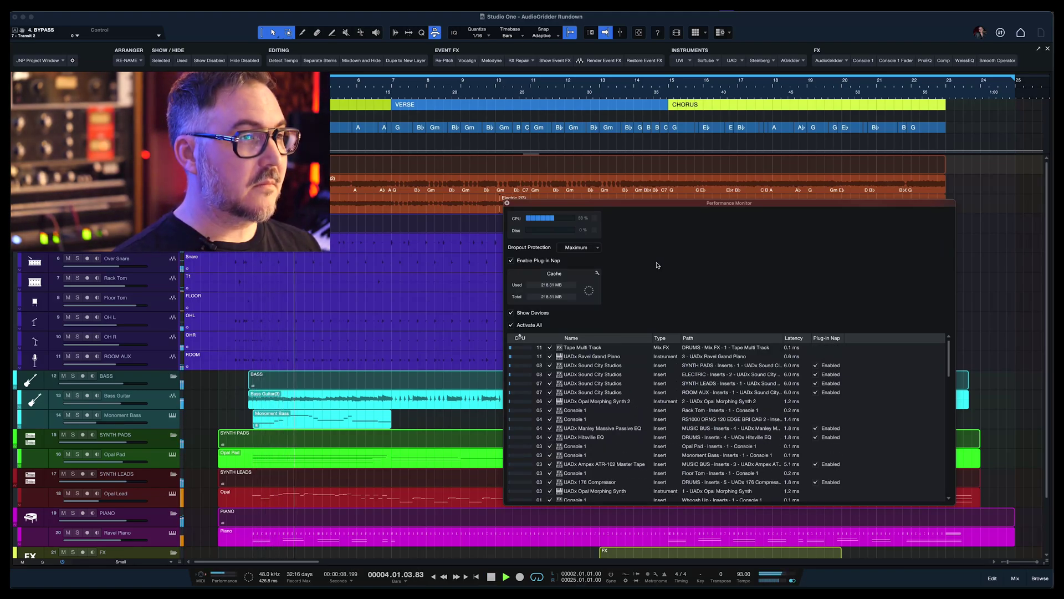
pyautogui.press('super+Tab')
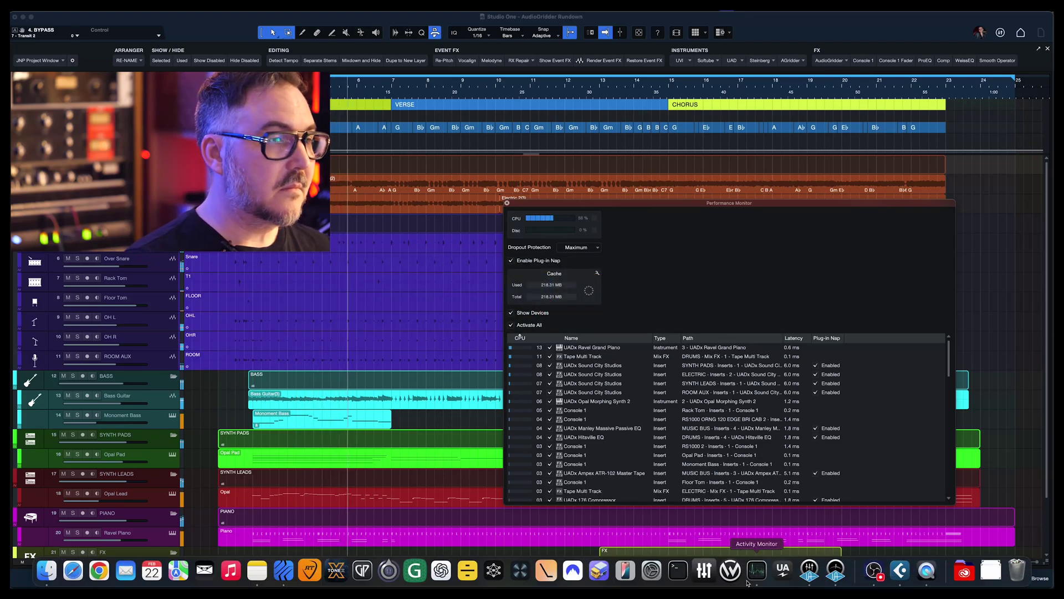
# Switch to Activity Monitor to check the overall system CPU load of roughly 30%
pyautogui.press('super+Tab')
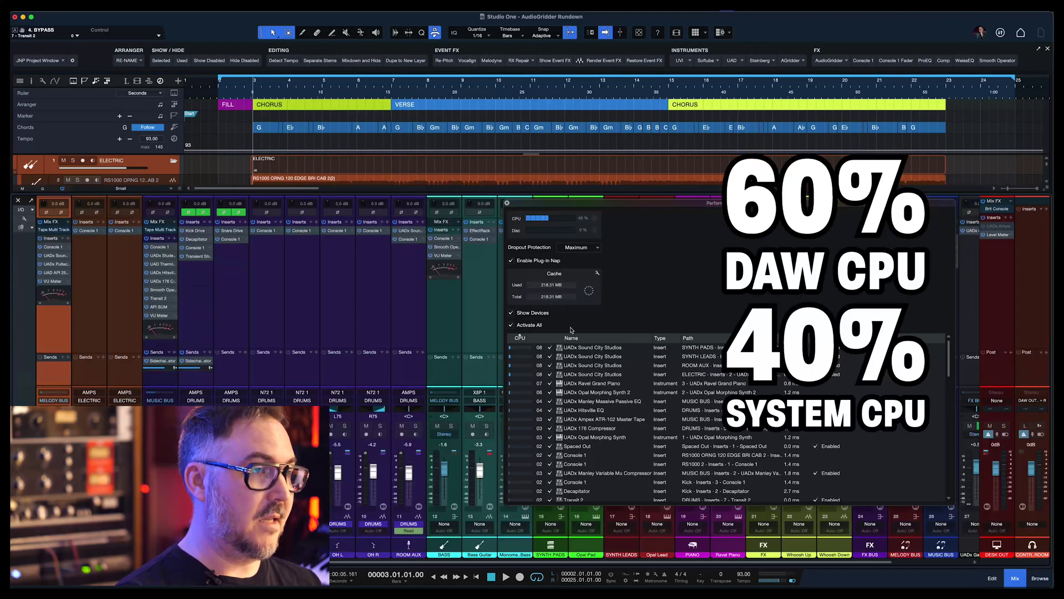
# Close the Performance Monitor and the mixer to return to the arrangement, then reopen the monitor with Alt+F11
pyautogui.click(506, 203)
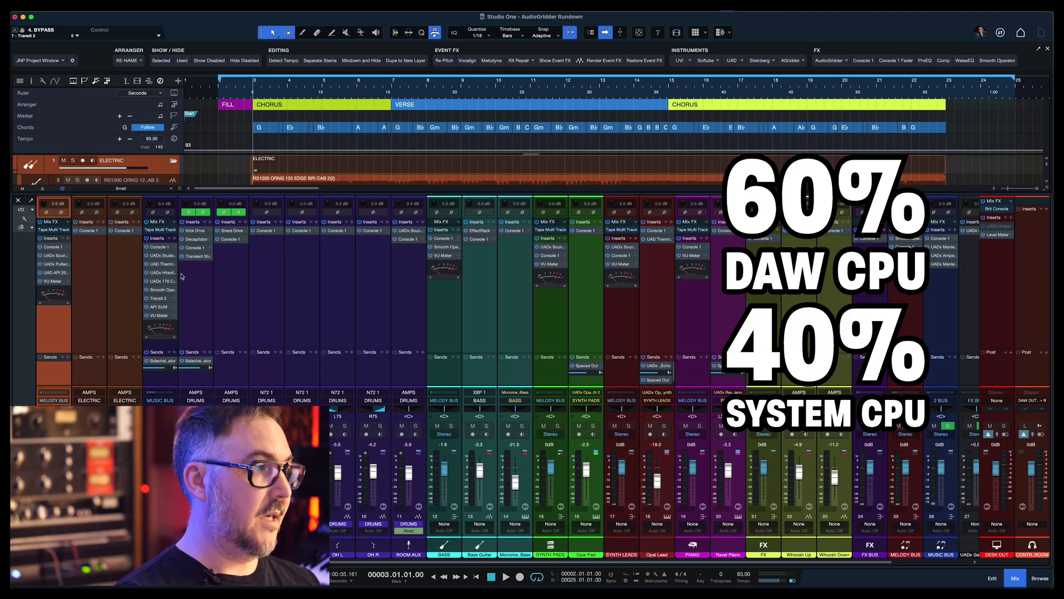
pyautogui.hscroll(3, 617, 307)
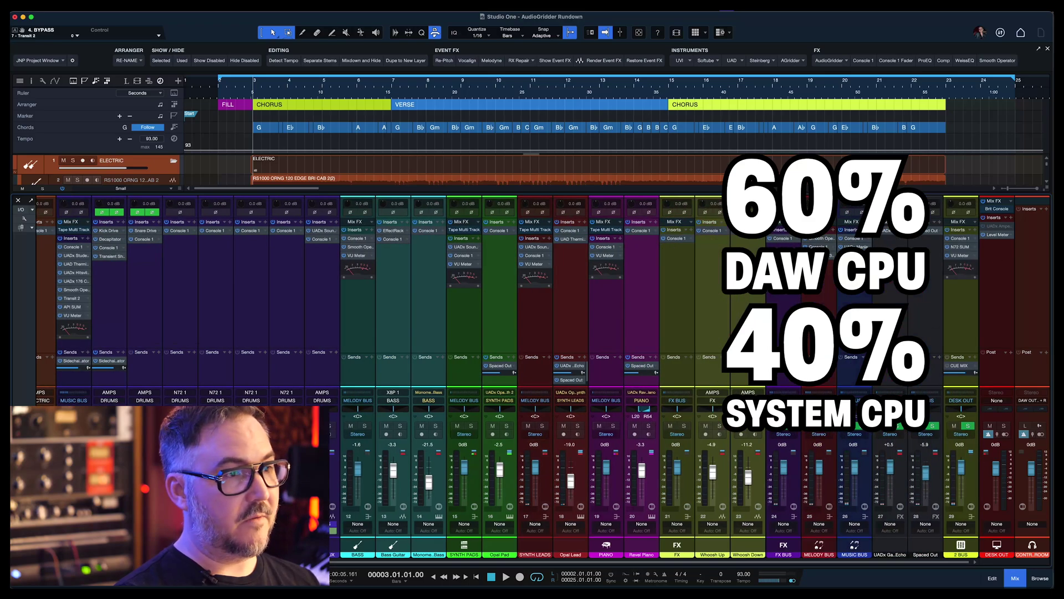
pyautogui.hscroll(-3, 617, 307)
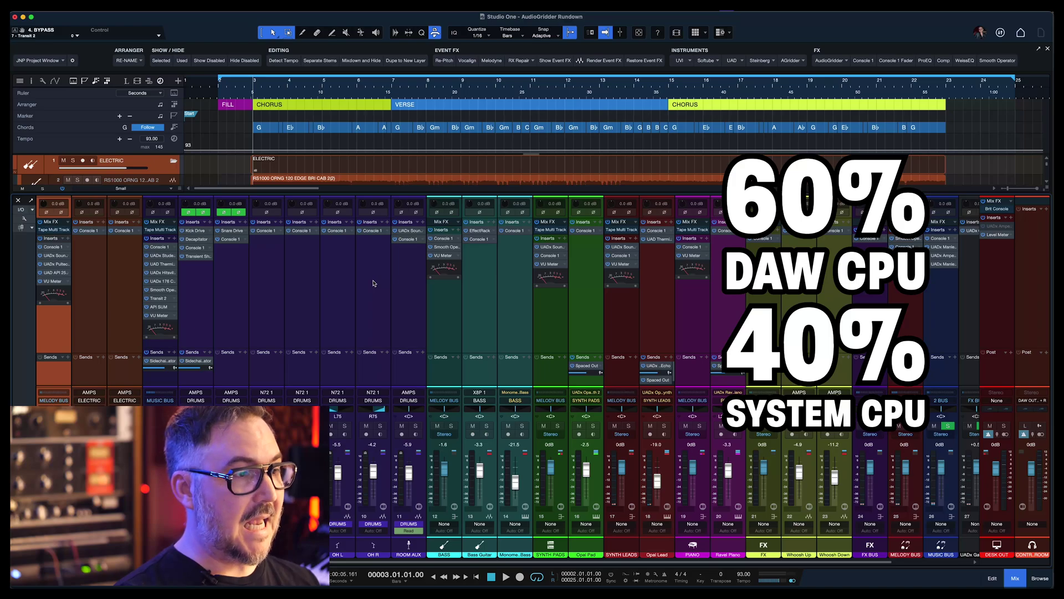
pyautogui.press('F3')
pyautogui.hotkey('alt', 'F11')
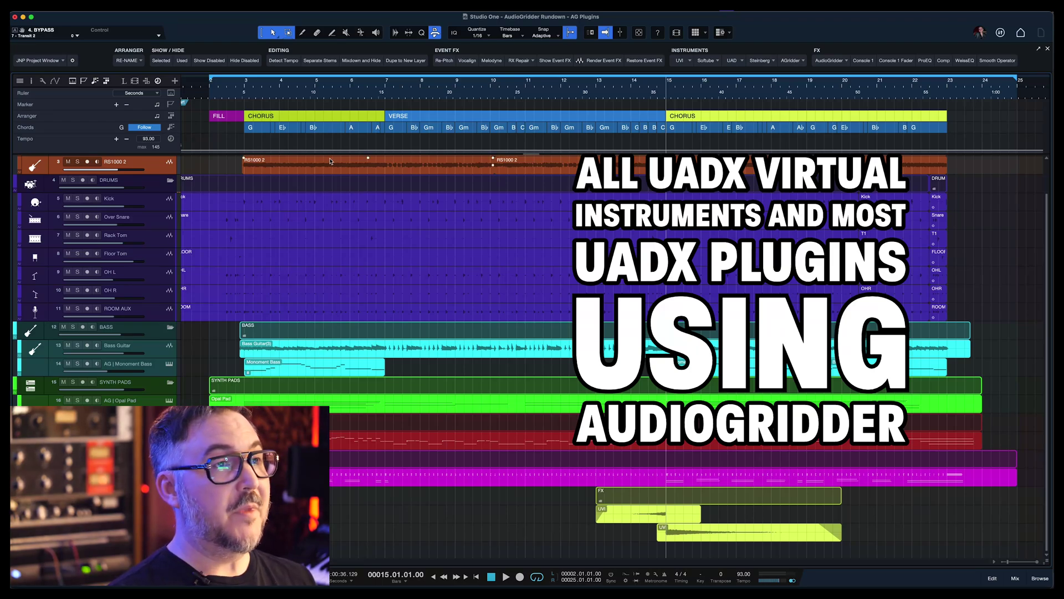
# Show the AudioGridder Monitor, review the hosted UADx plugins listed under 5 ms, then close it
pyautogui.click(683, 12)
pyautogui.moveTo(688, 40)
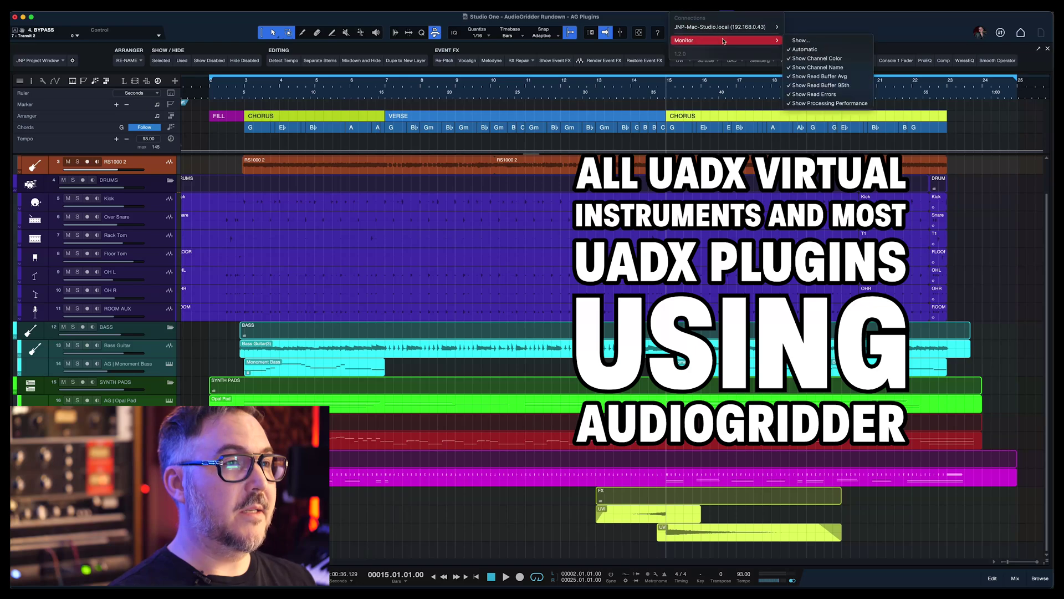
pyautogui.click(817, 40)
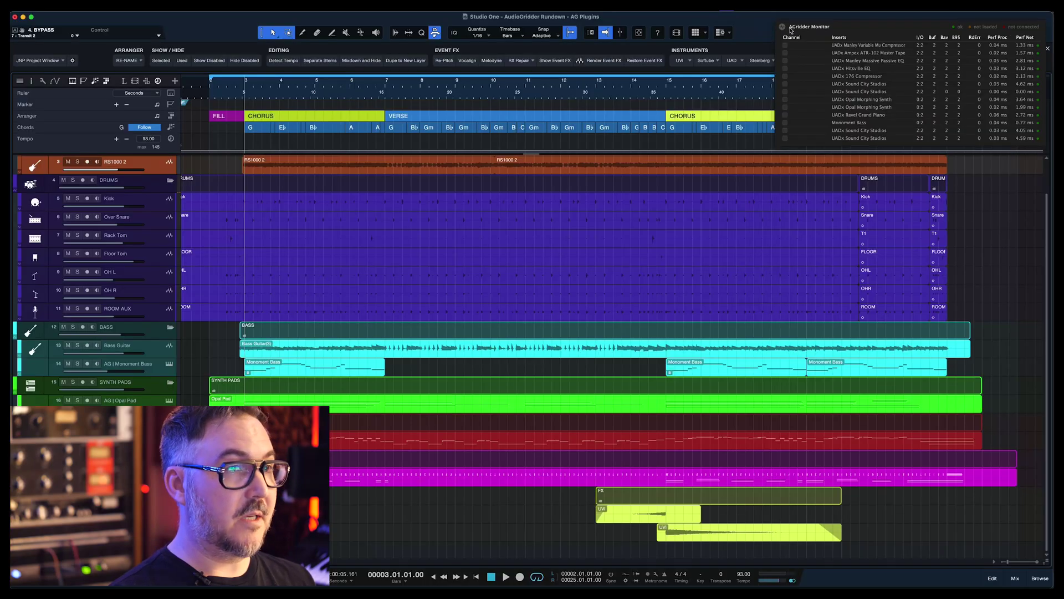
pyautogui.click(404, 39)
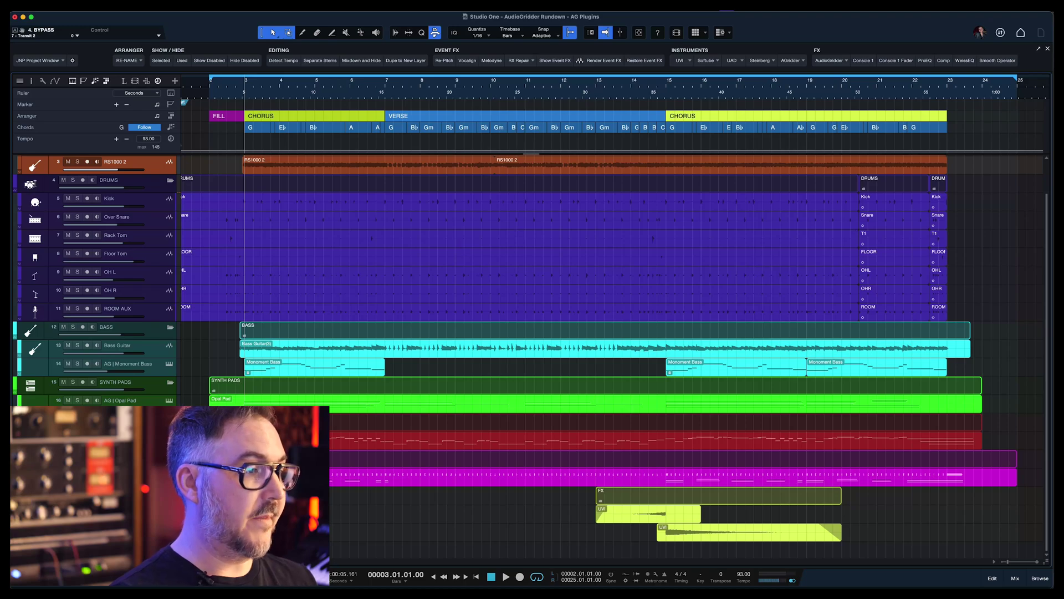
# Reopen the Performance Monitor with F4, nudge it down-right, and compare CPU in Activity Monitor
pyautogui.press('F4')
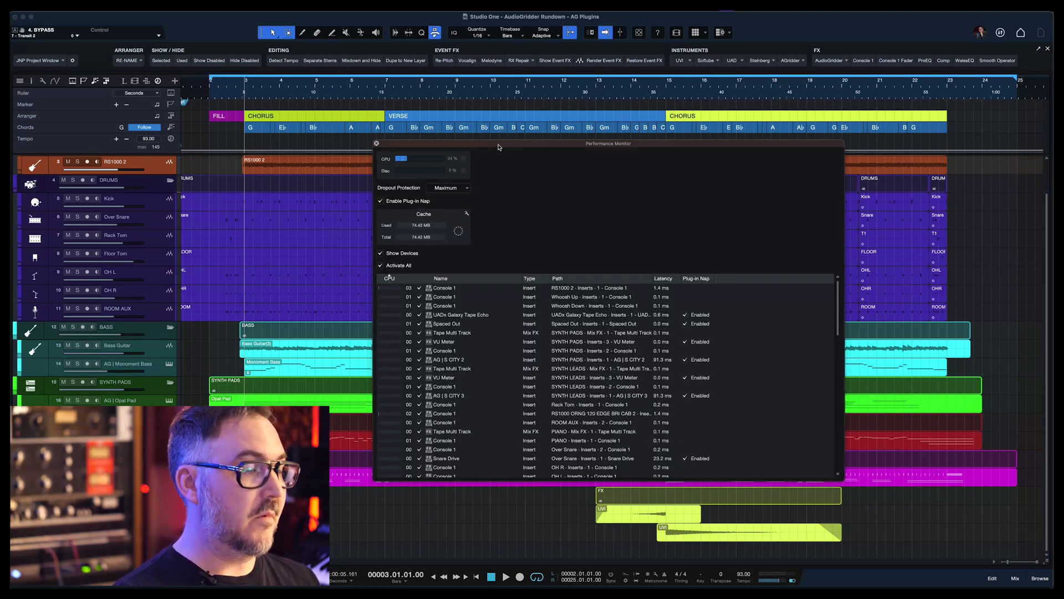
pyautogui.moveTo(493, 144); pyautogui.dragTo(521, 157)
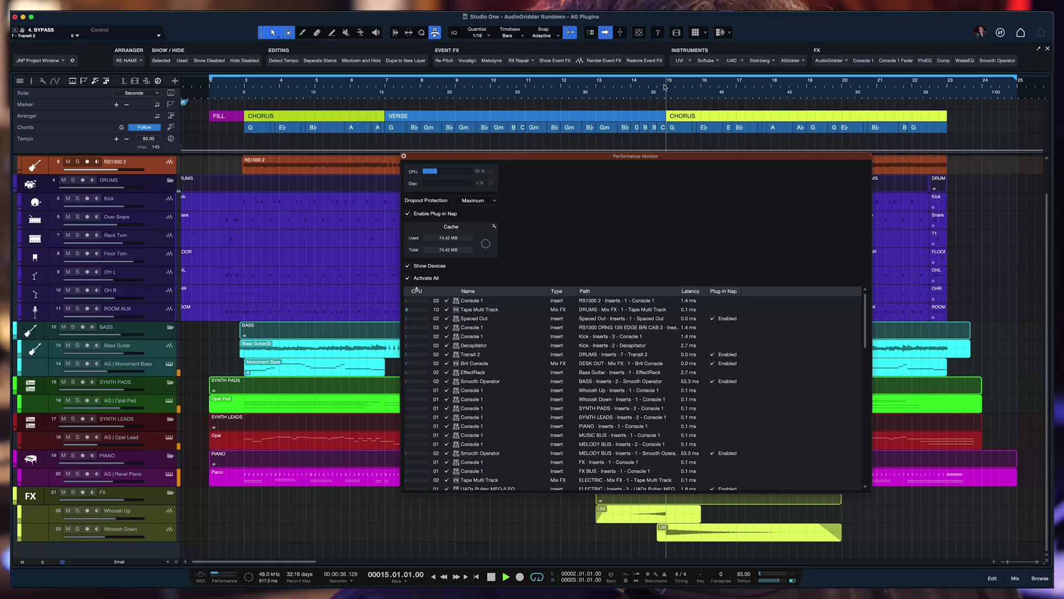
pyautogui.press('super+Tab')
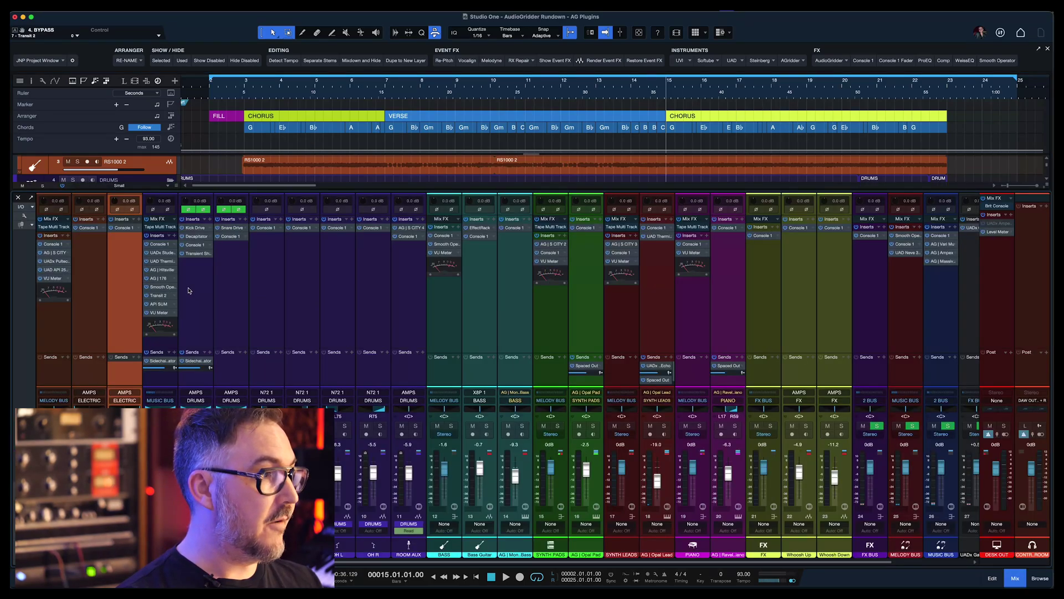
# View the AG | Hitsville and AG | 176 inserts, then ELECTRIC's AG | S CITY Sound City Studios editor
pyautogui.click(164, 272)
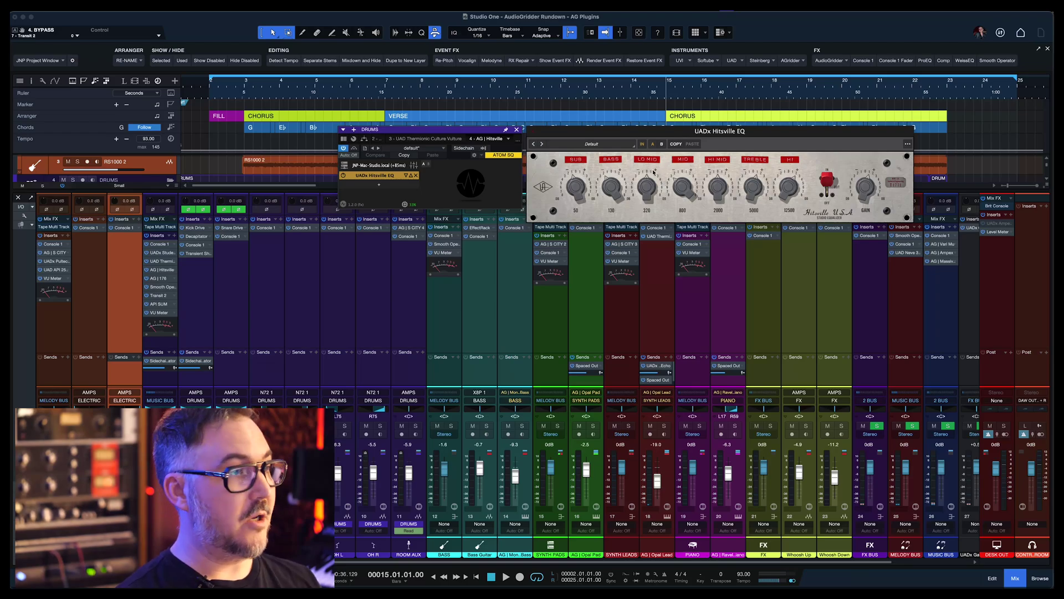
pyautogui.click(160, 280)
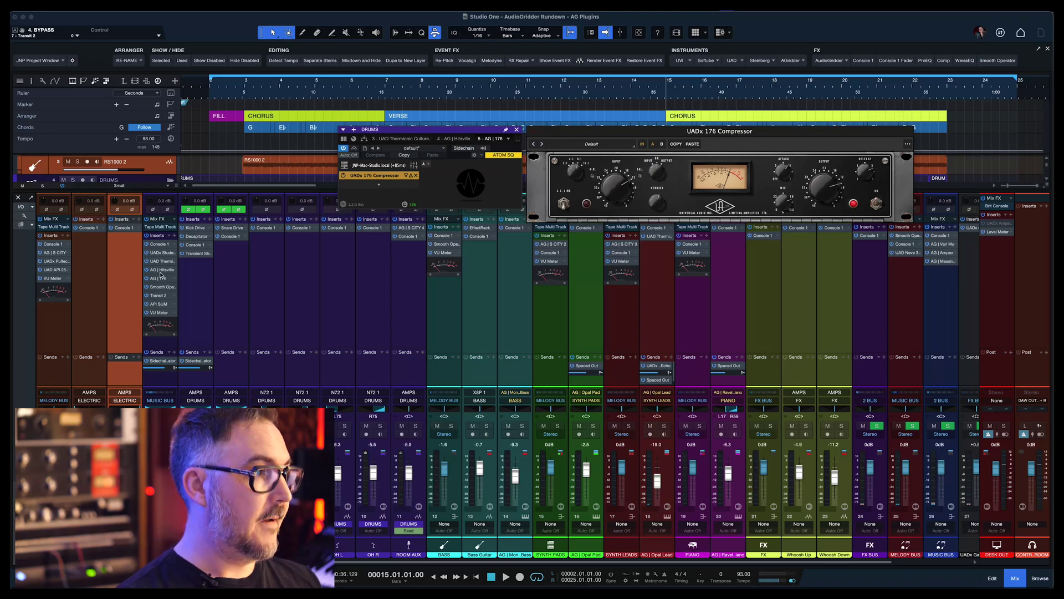
pyautogui.click(53, 255)
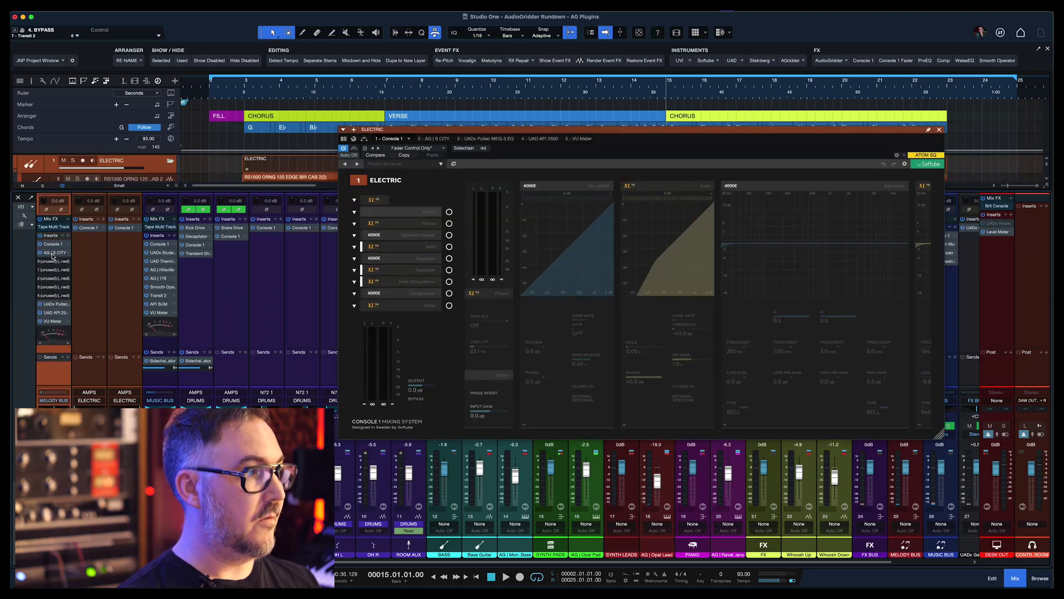
pyautogui.click(56, 256)
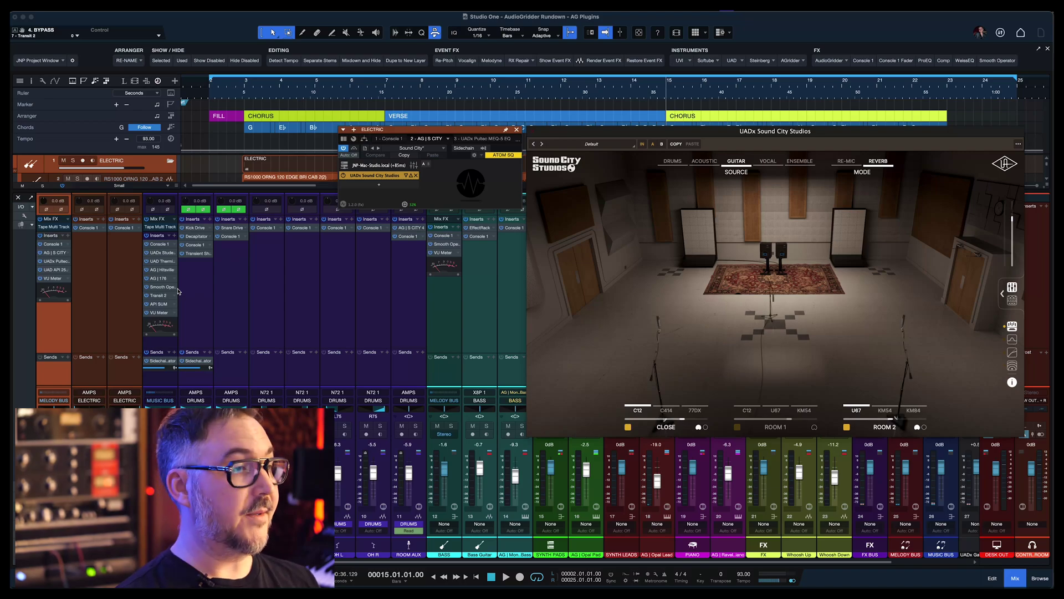
pyautogui.hscroll(3, 293, 287)
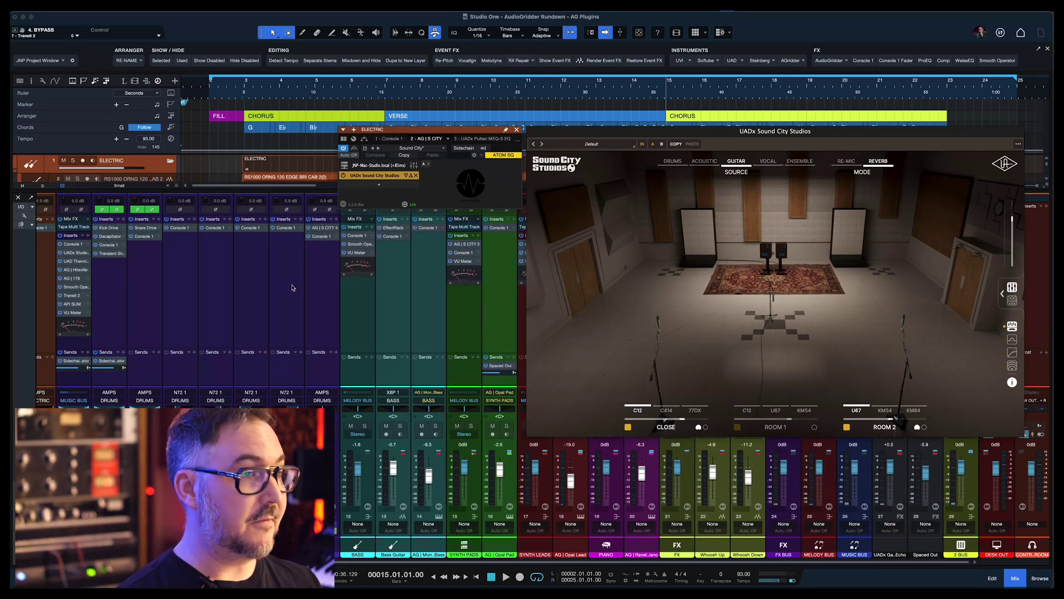
pyautogui.hscroll(-3, 292, 287)
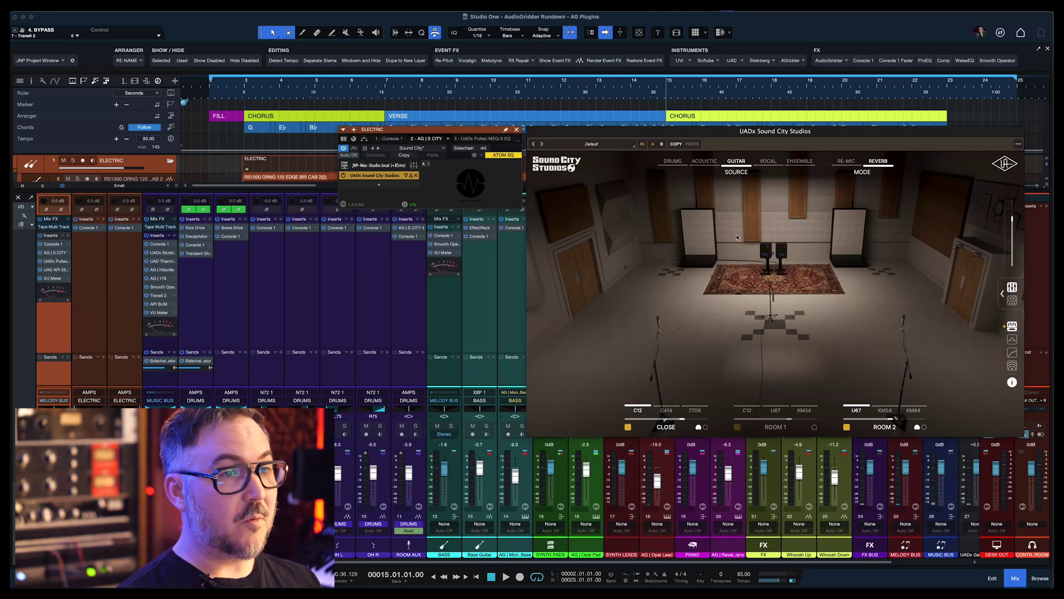